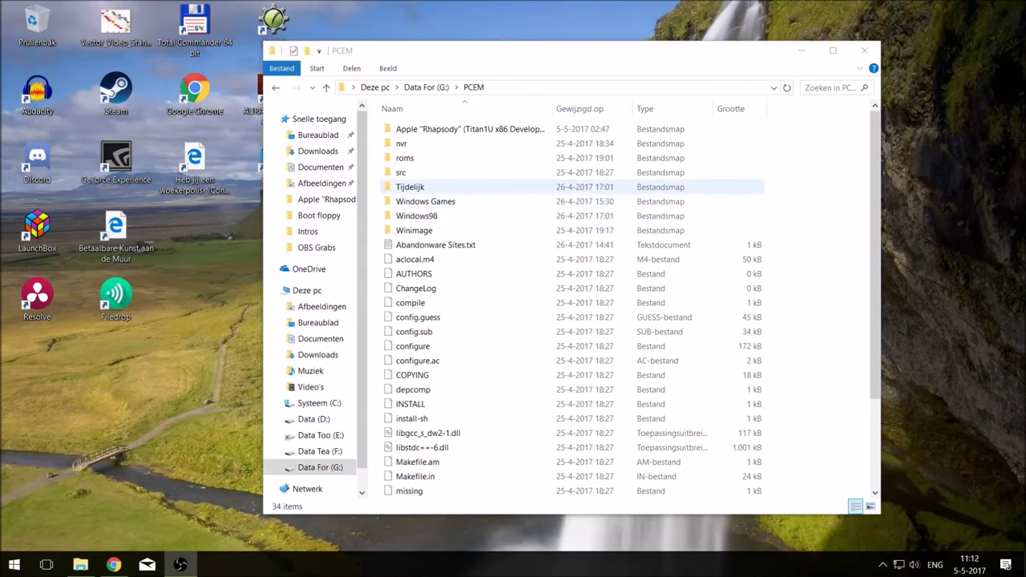
# Examine the contents of the Apple "Rhapsody" (Titan1U x86 Developer Release 2) folder and its Boot floppy subfolder
pyautogui.doubleClick(465, 129)
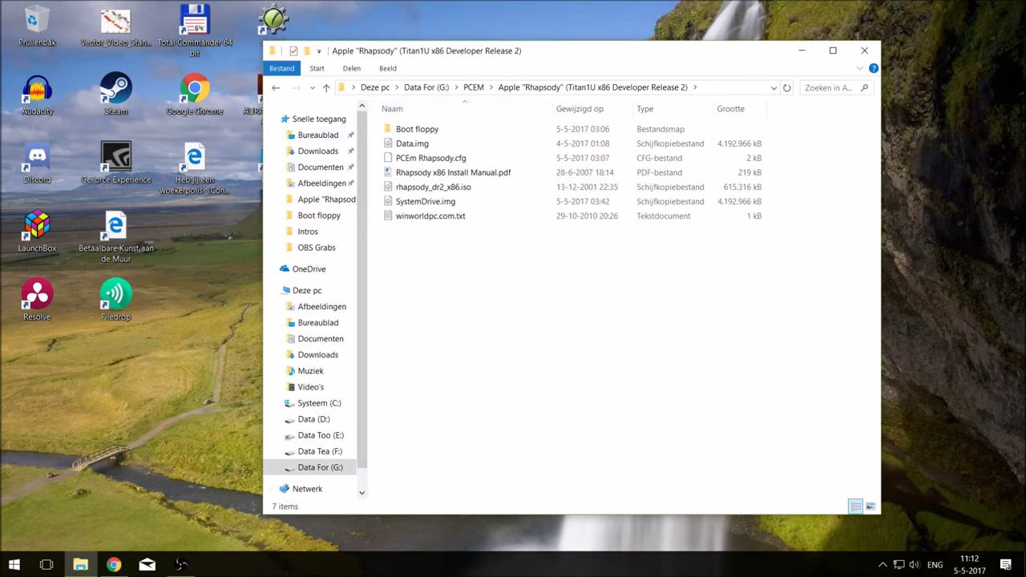
pyautogui.hotkey('alt', 'Tab')
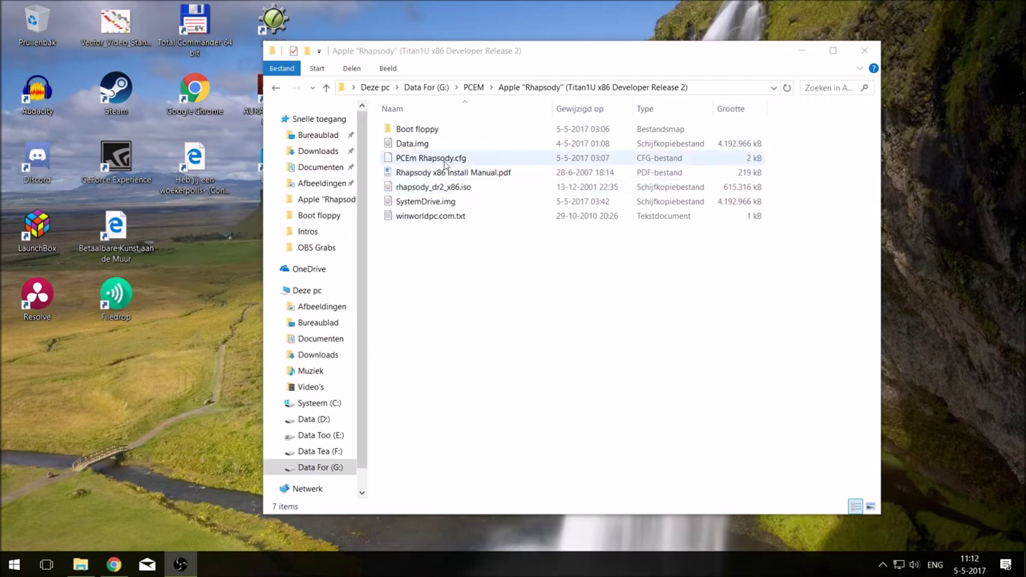
pyautogui.doubleClick(429, 133)
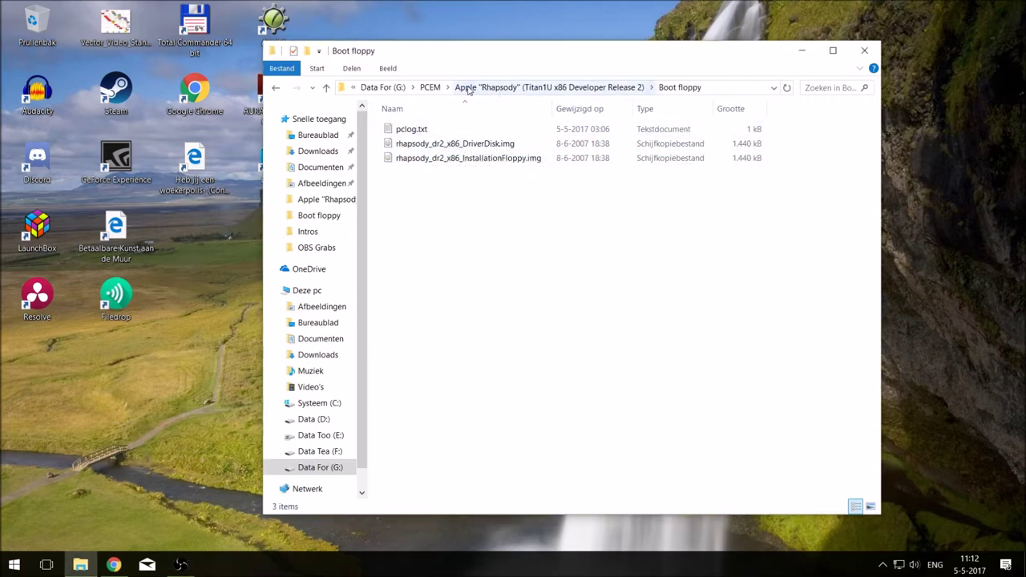
pyautogui.click(430, 88)
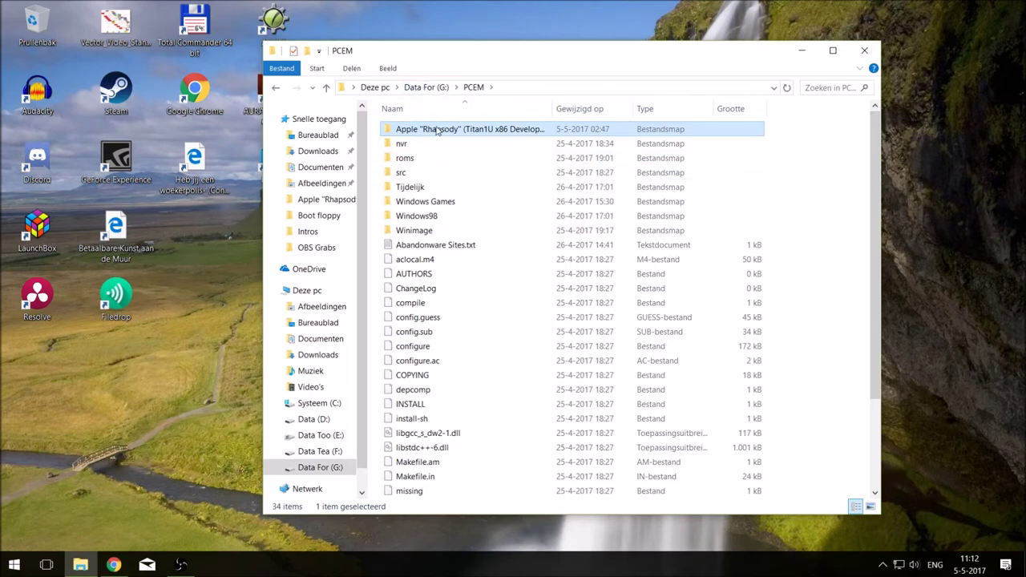
pyautogui.doubleClick(438, 129)
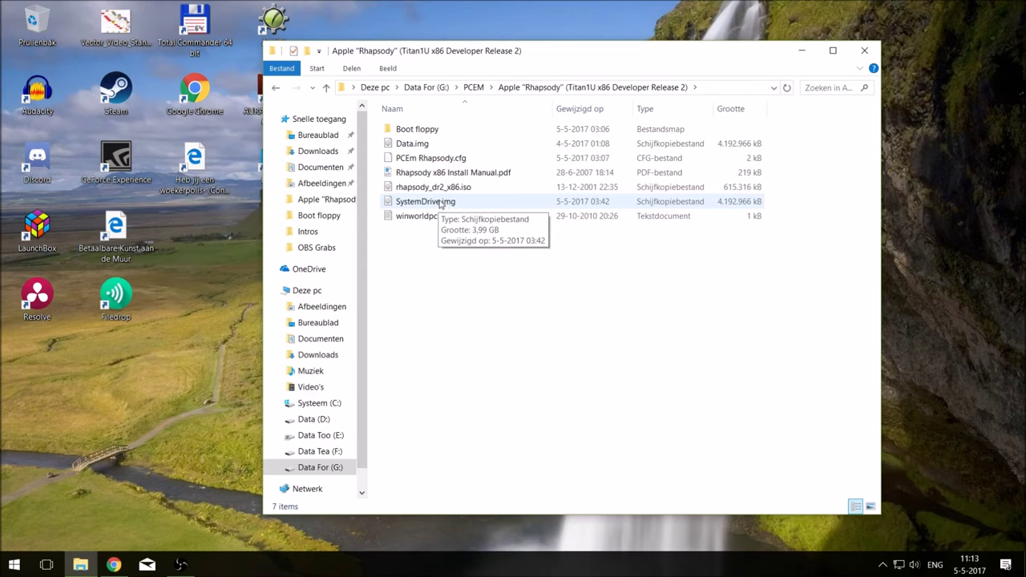
# Launch PCem.exe from the PCEM folder on Data For (G:)
pyautogui.click(473, 86)
pyautogui.scroll(-3, 437, 414)
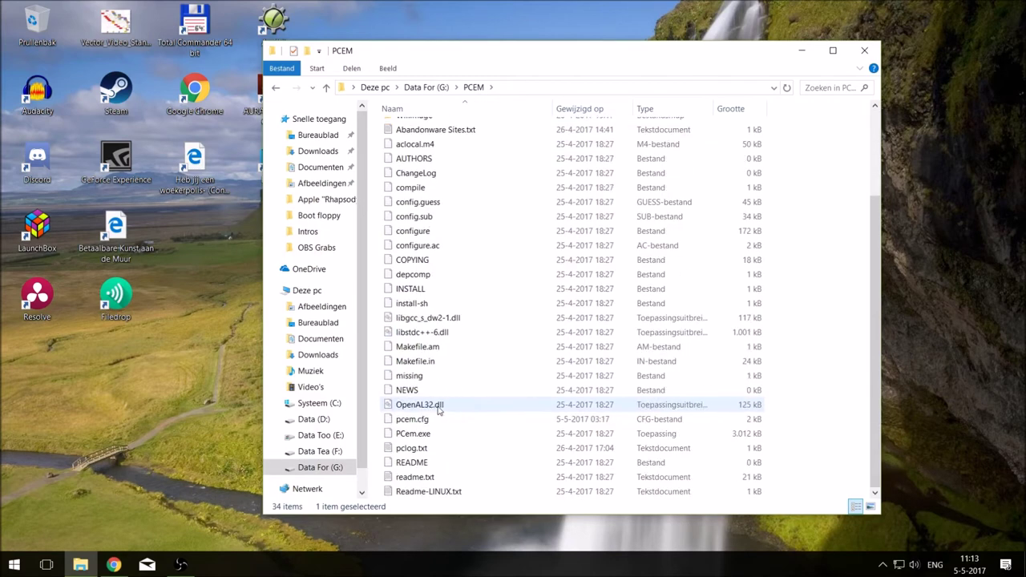
pyautogui.doubleClick(417, 434)
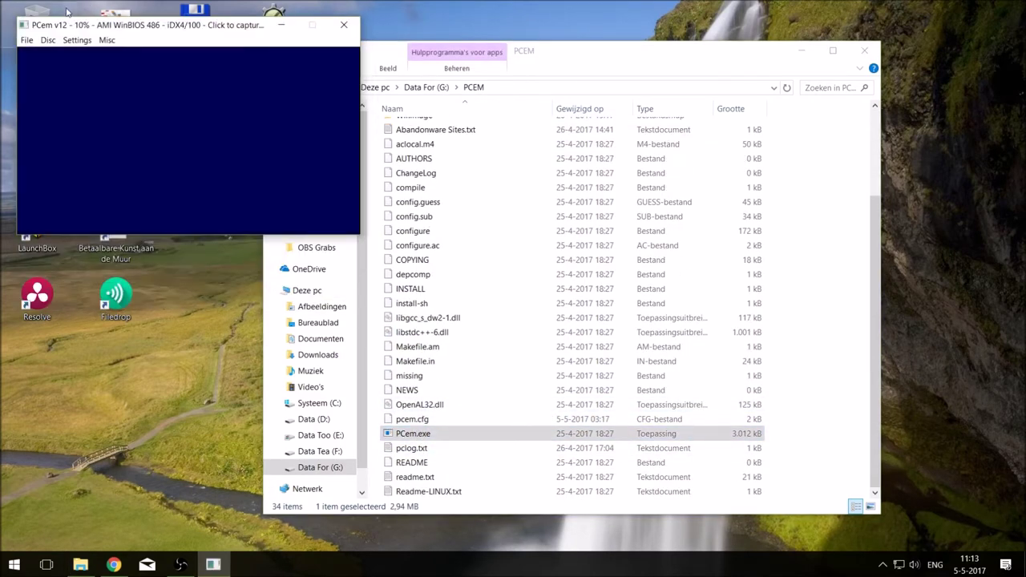
# Configure the emulated machine with drive A as 3.5" 1.44M and drive B as None, accepting the PCem reset
pyautogui.click(78, 40)
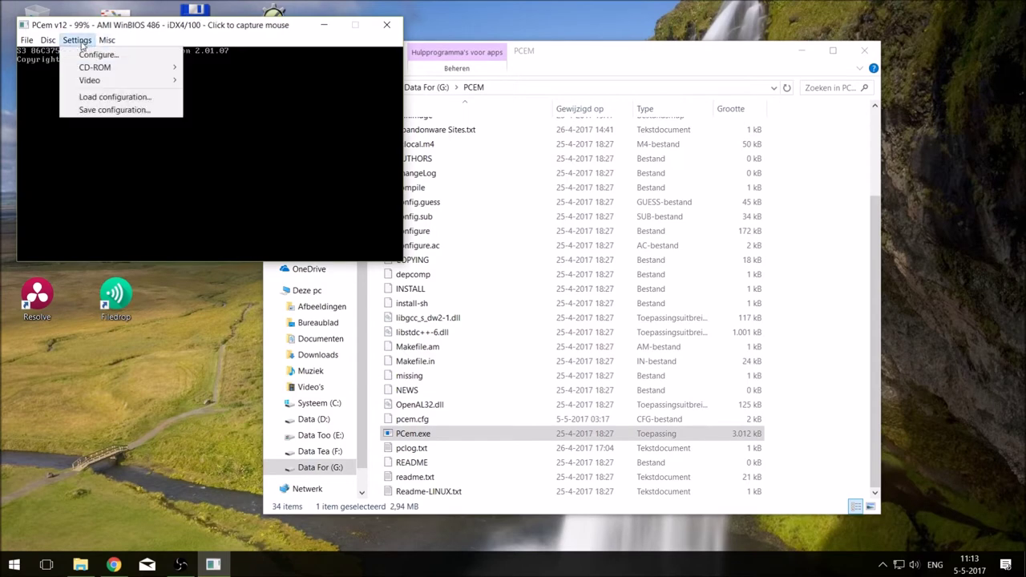
pyautogui.click(90, 54)
pyautogui.moveTo(166, 56); pyautogui.dragTo(539, 37)
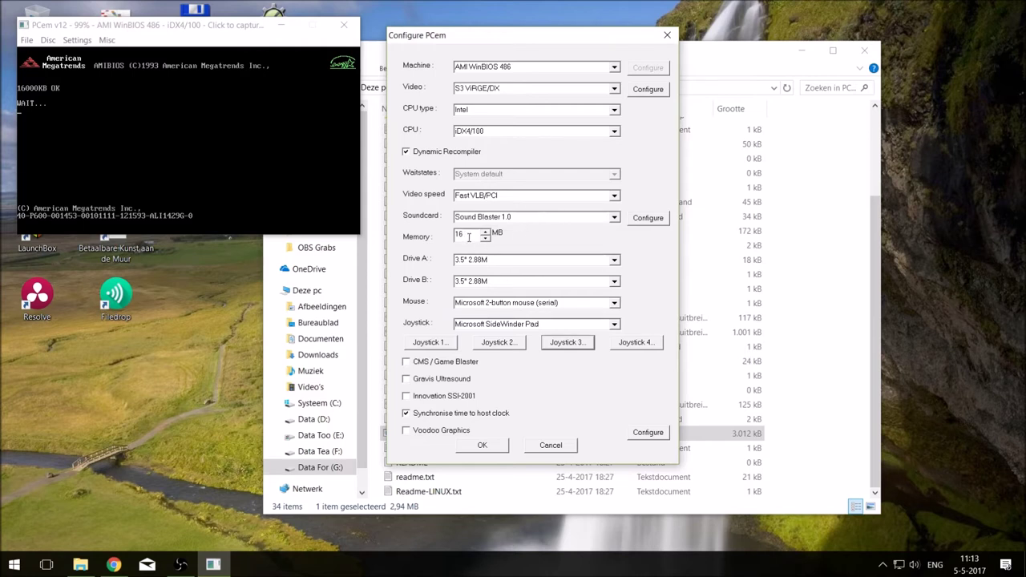
pyautogui.click(615, 262)
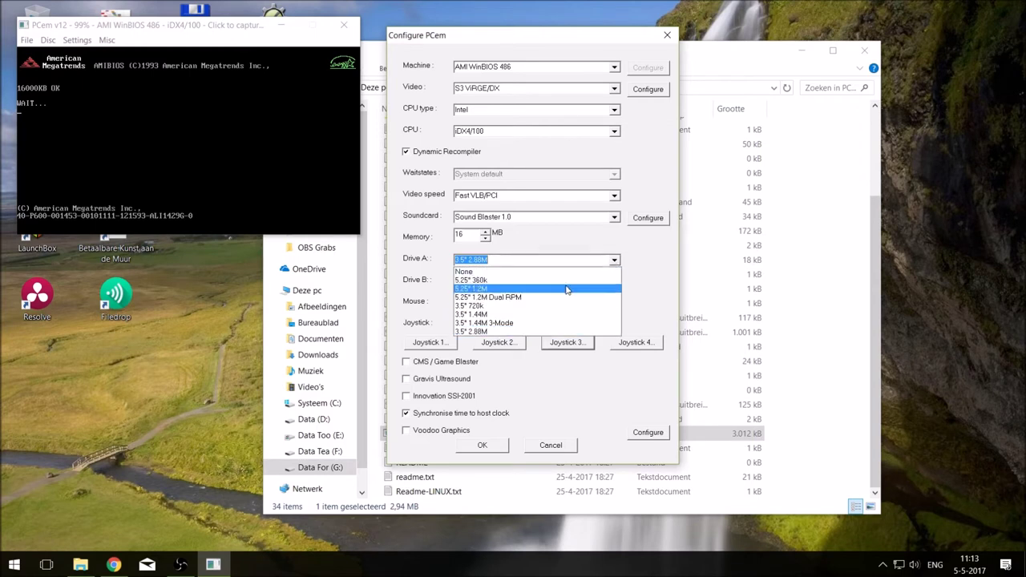
pyautogui.click(564, 315)
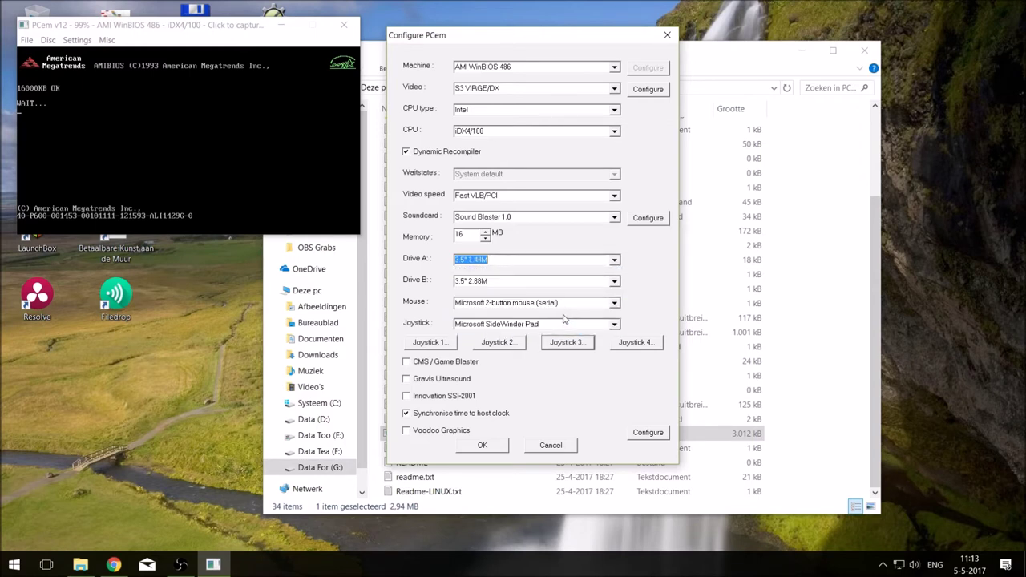
pyautogui.click(614, 282)
pyautogui.click(591, 293)
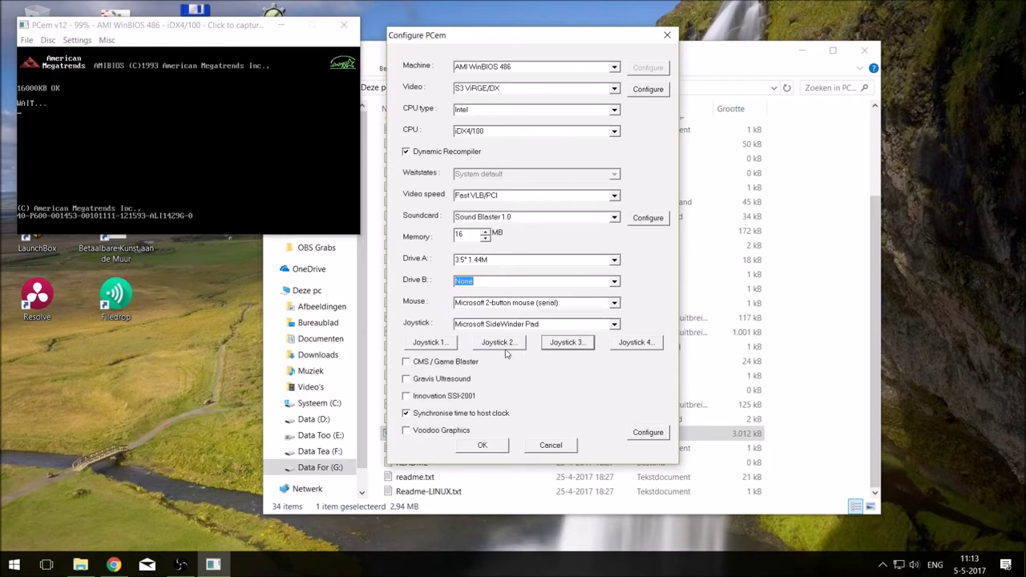
pyautogui.click(495, 446)
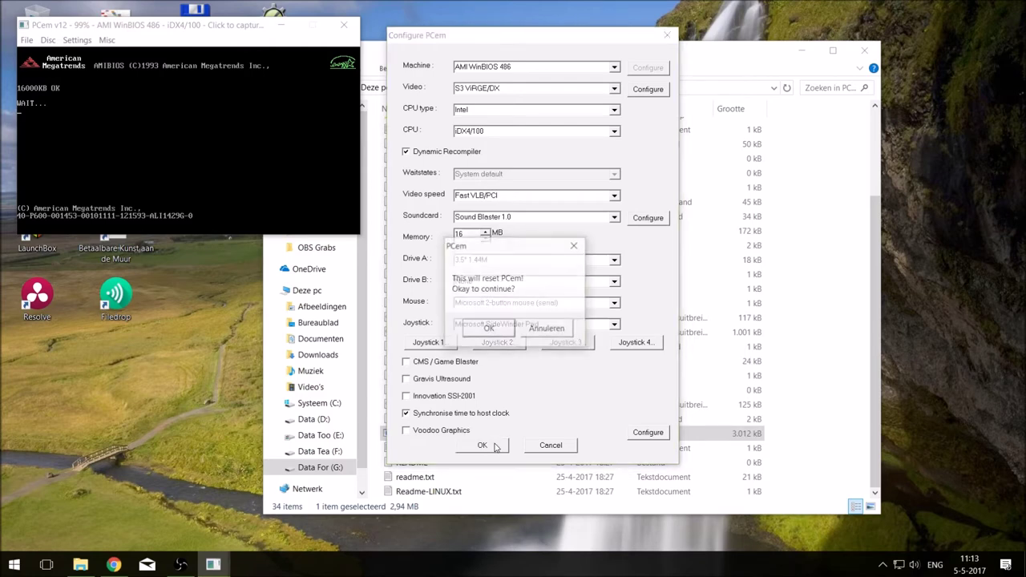
pyautogui.click(492, 330)
# Save the machine configuration over PCEm Rhapsody.cfg in the Apple "Rhapsody" folder, with the file type set to All files
pyautogui.click(77, 40)
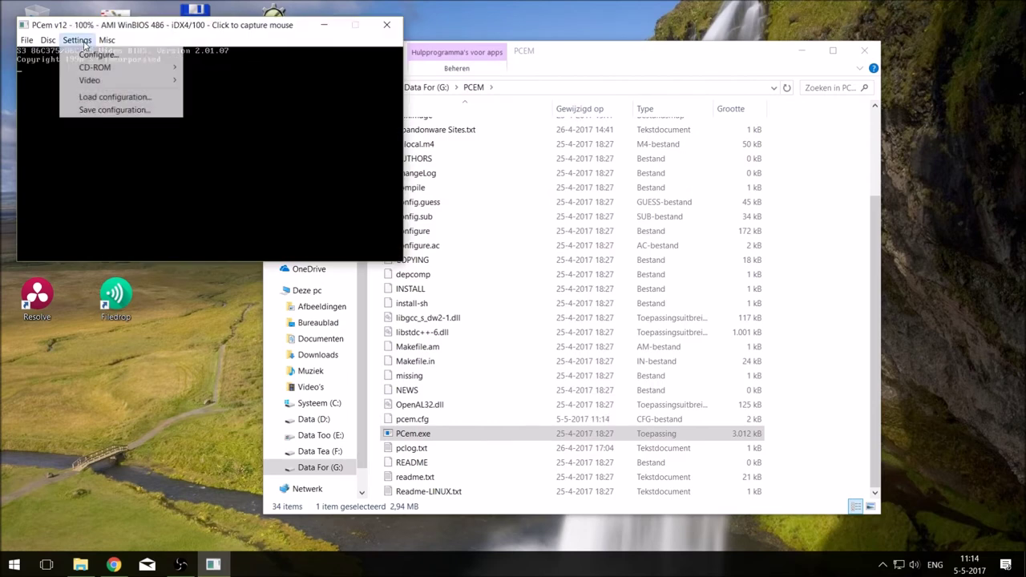
pyautogui.click(95, 109)
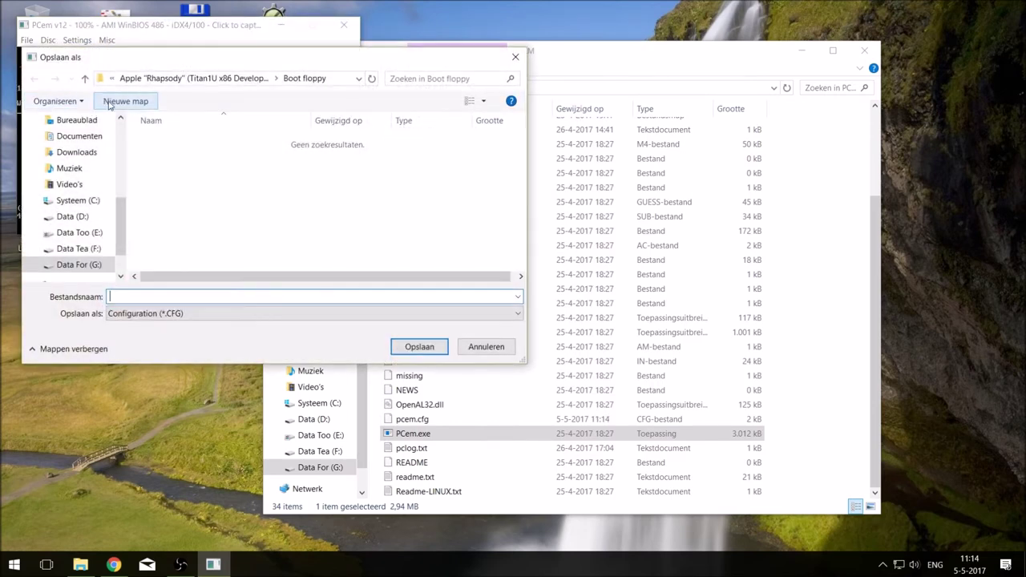
pyautogui.click(201, 314)
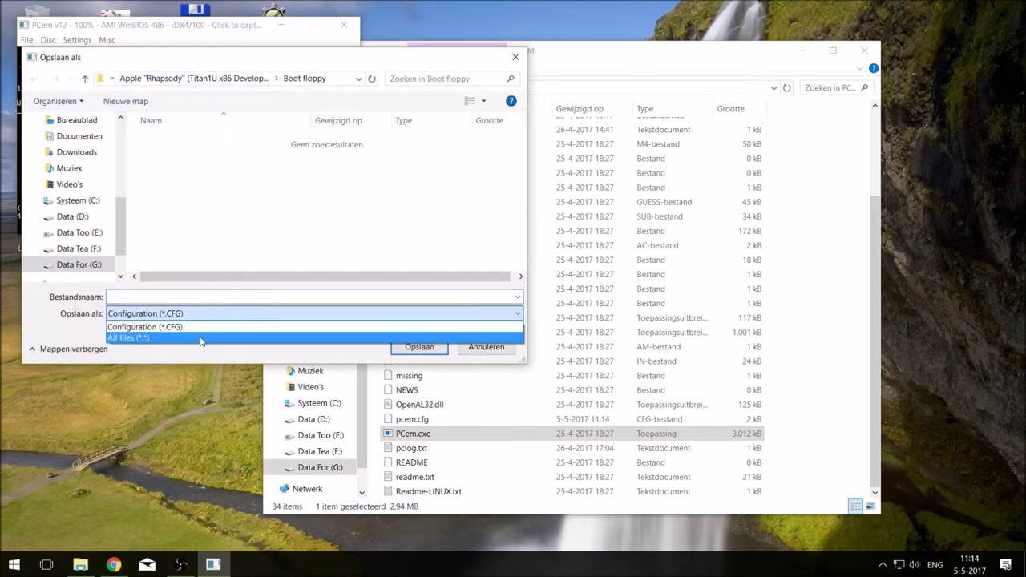
pyautogui.click(202, 341)
pyautogui.click(225, 77)
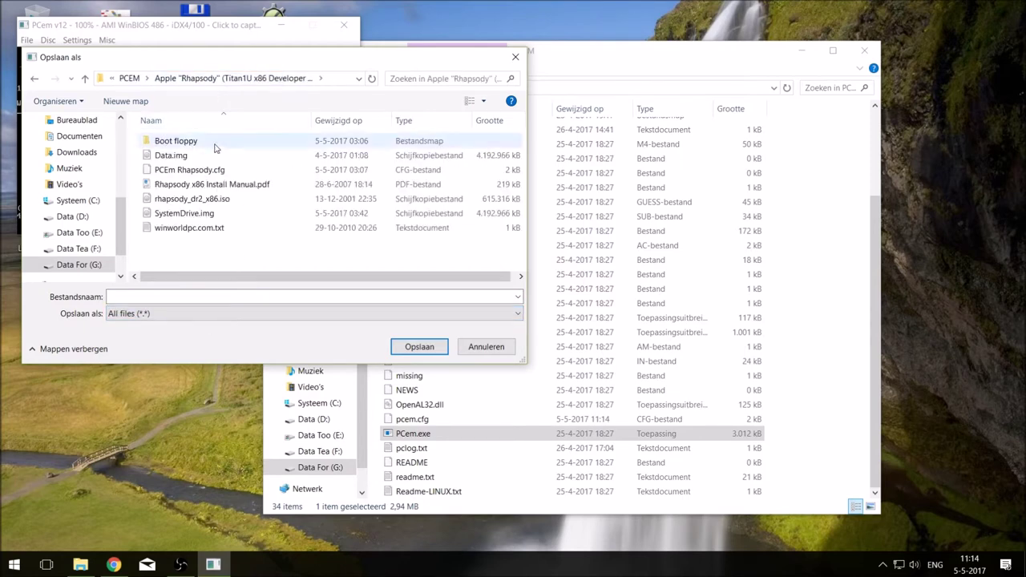
pyautogui.click(201, 171)
pyautogui.click(432, 347)
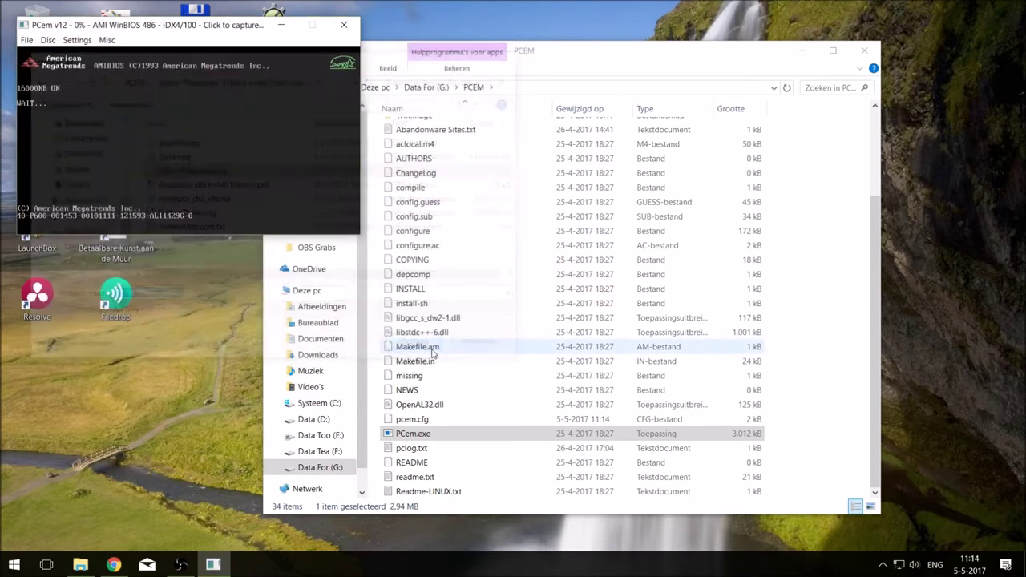
# Load rhapsody_dr2_x86_InstallationFloppy.img from the Boot floppy folder into floppy drive A
pyautogui.click(48, 40)
pyautogui.click(72, 53)
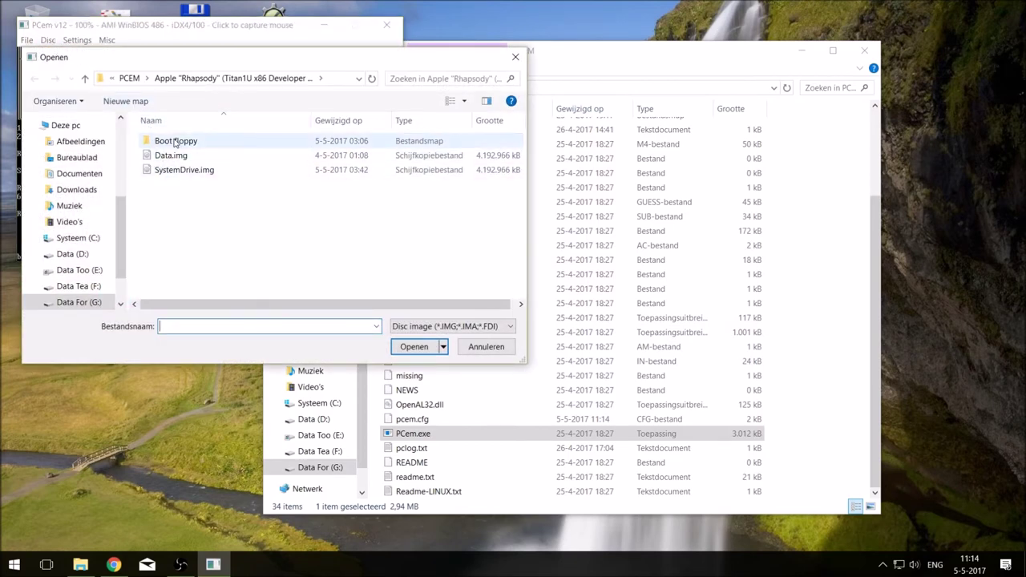
pyautogui.doubleClick(172, 141)
pyautogui.click(187, 154)
pyautogui.click(413, 346)
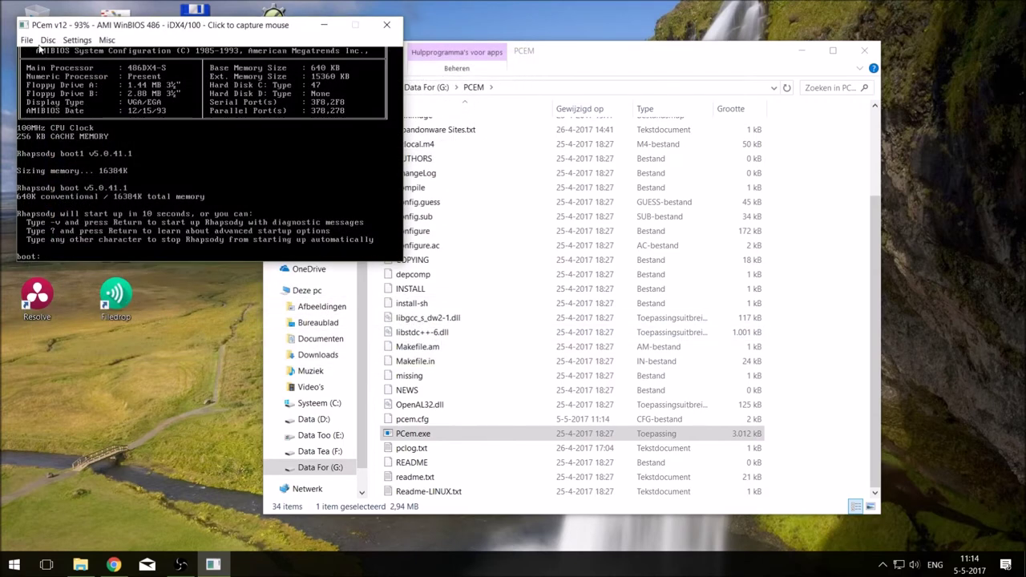
# Reset the emulated machine, move its window toward the middle of the desktop and minimize the PCEM folder window
pyautogui.click(27, 40)
pyautogui.click(40, 54)
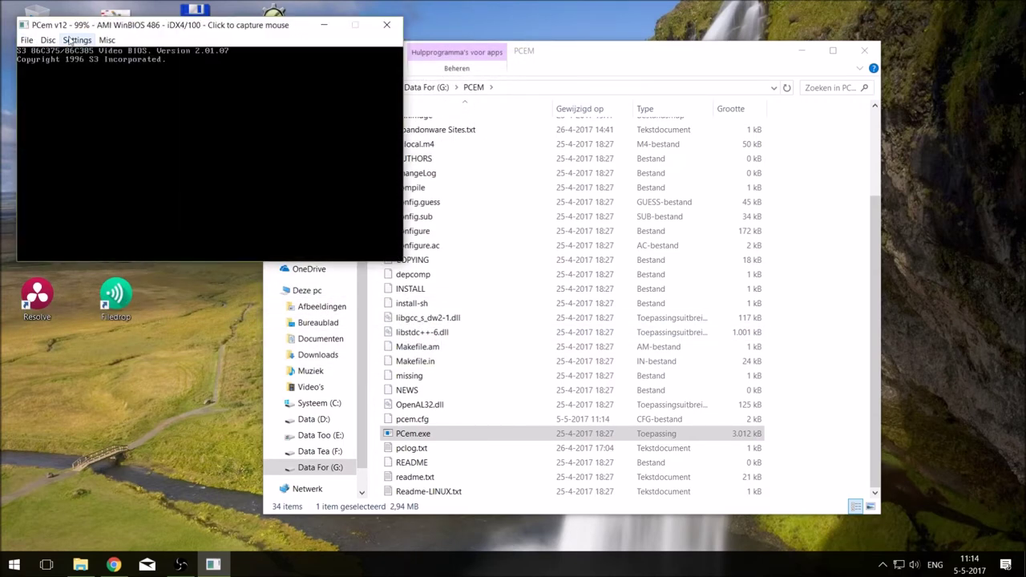
pyautogui.moveTo(79, 29); pyautogui.dragTo(397, 97)
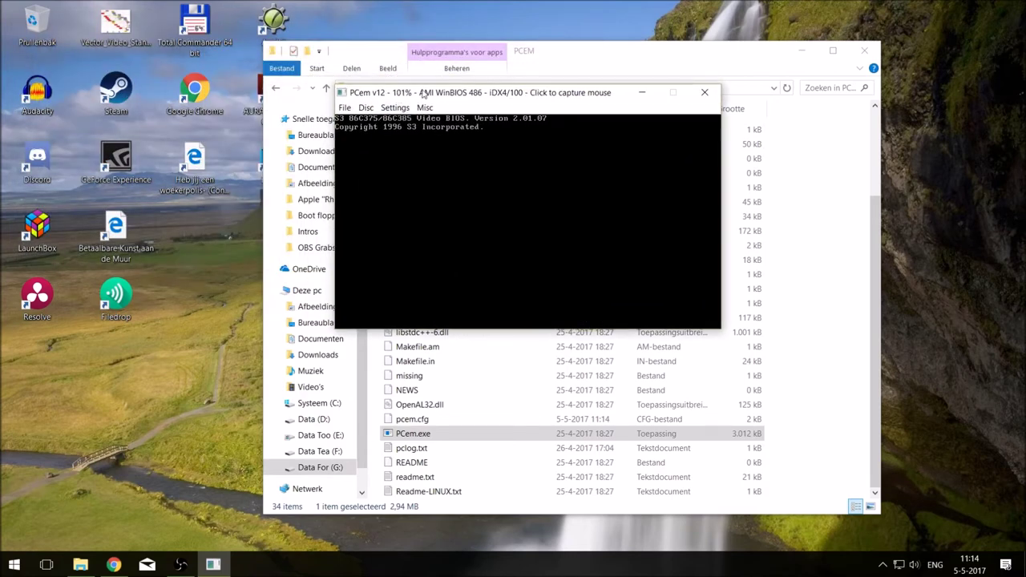
pyautogui.click(799, 53)
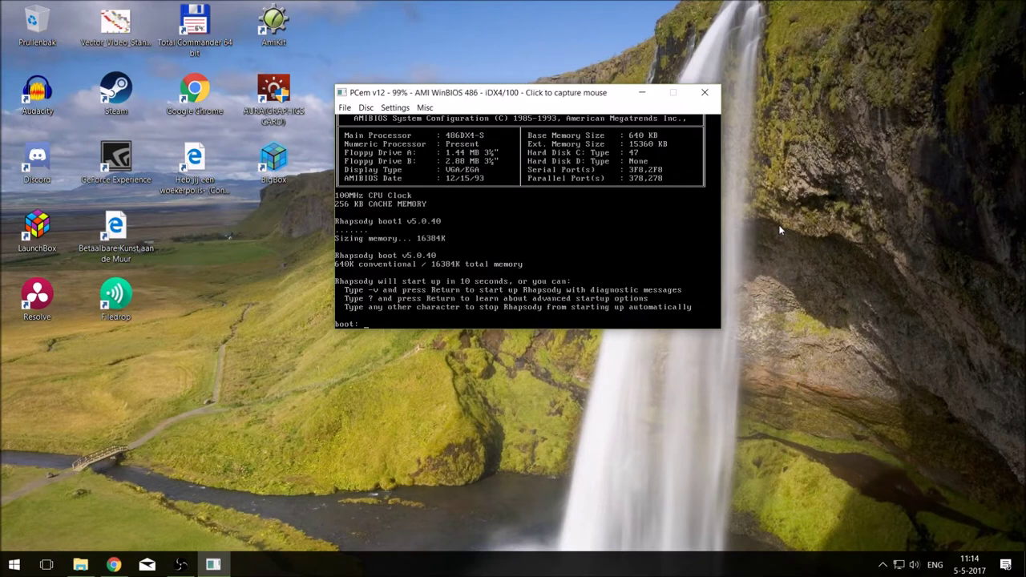
# Boot the Rhapsody installer, choose English with option 1, and prepare to install Rhapsody with option 1
pyautogui.press('Return')
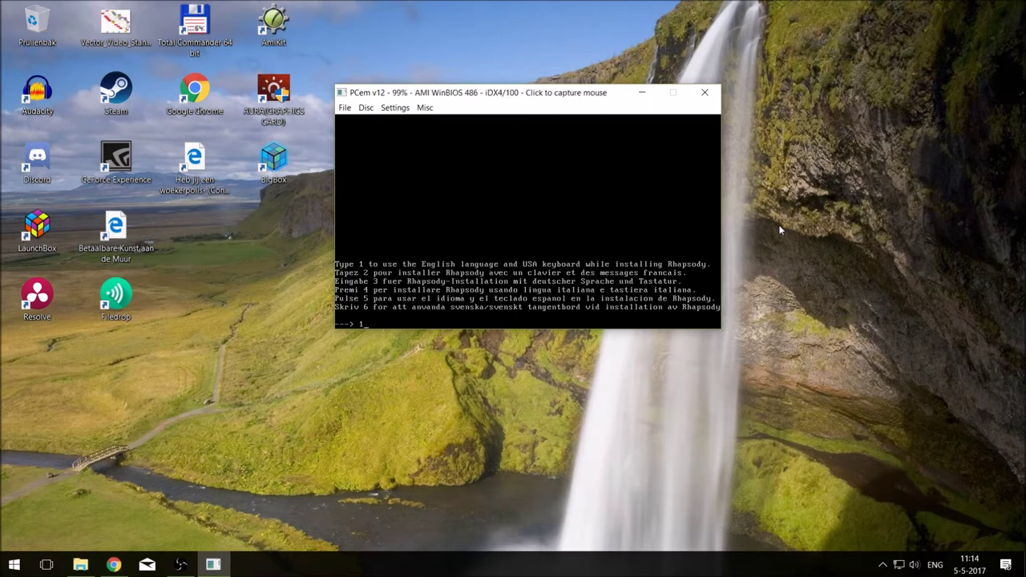
pyautogui.press('Return')
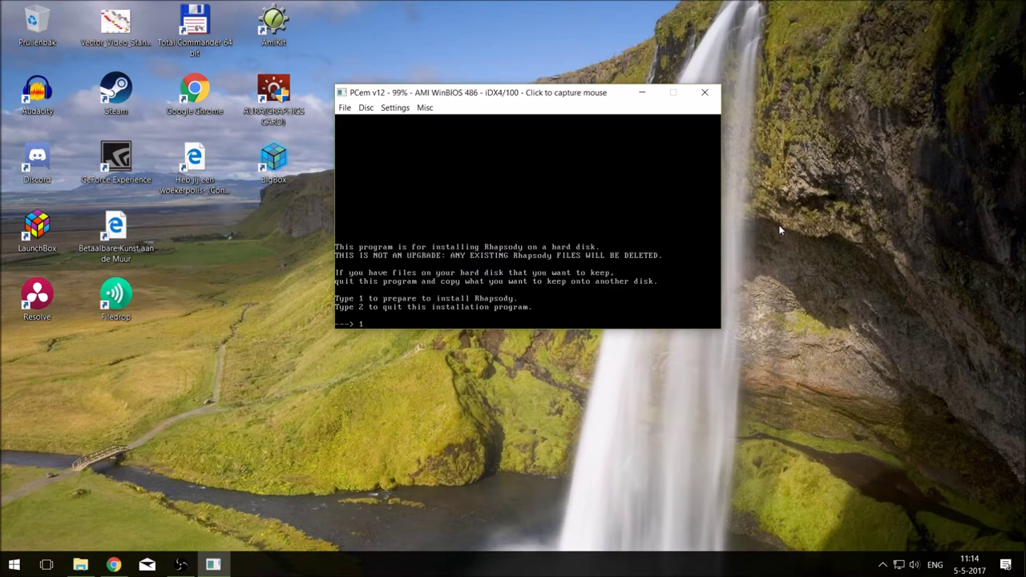
pyautogui.press('Return')
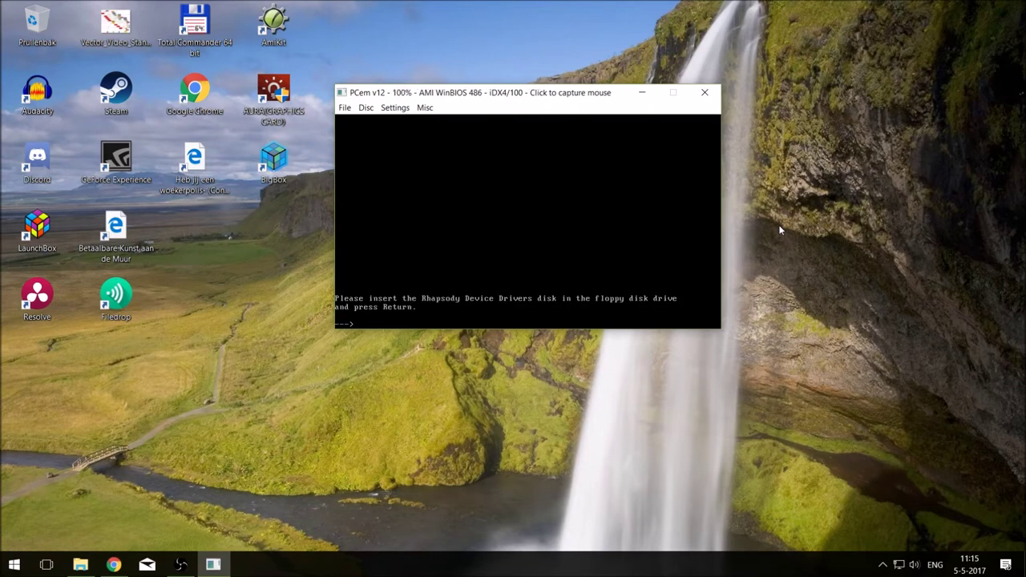
# Swap the floppy in drive A for rhapsody_dr2_x86_DriverDisk.img and continue the installer
pyautogui.click(365, 108)
pyautogui.click(383, 122)
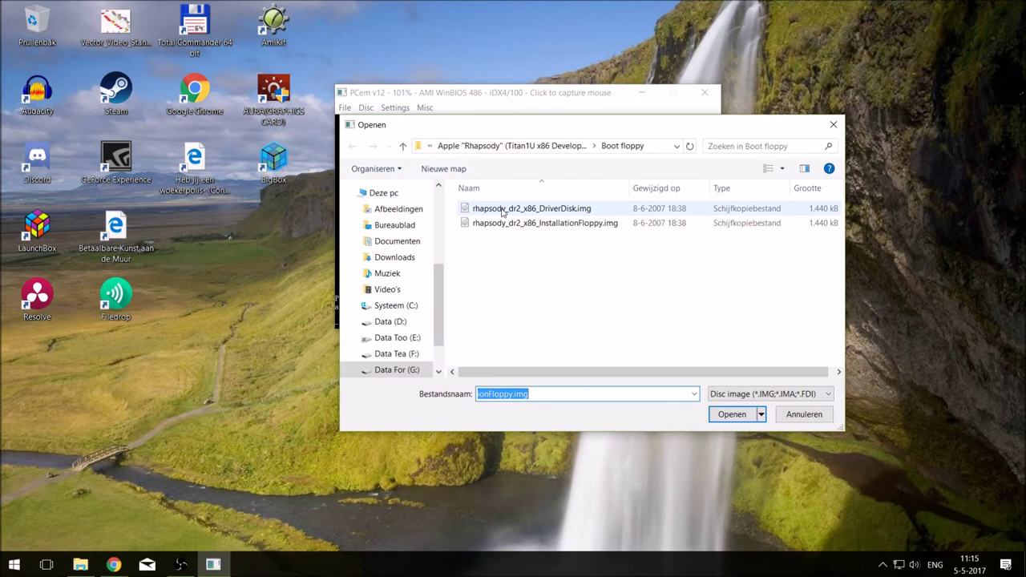
pyautogui.click(500, 210)
pyautogui.click(719, 411)
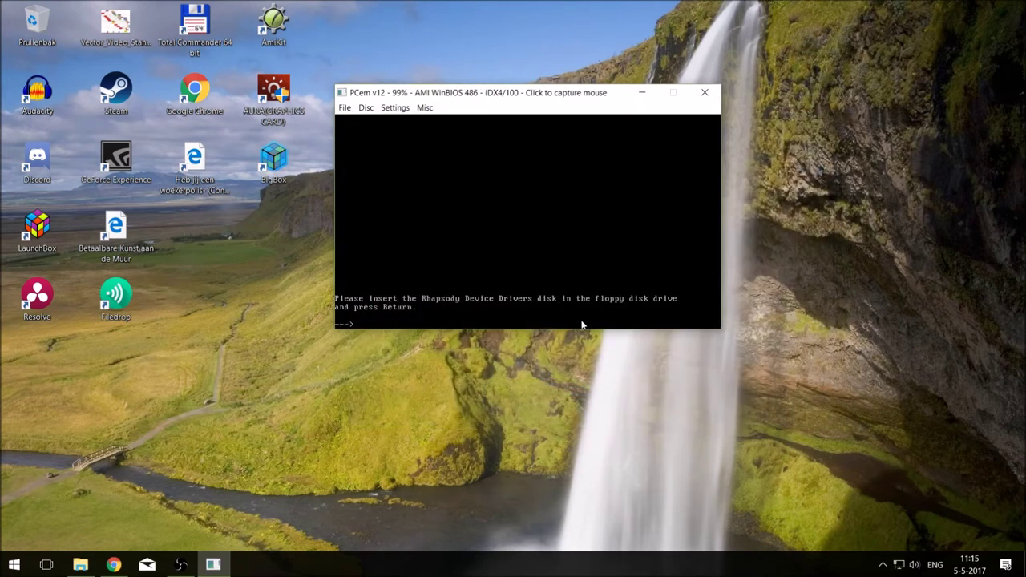
pyautogui.click(550, 272)
pyautogui.press('Return')
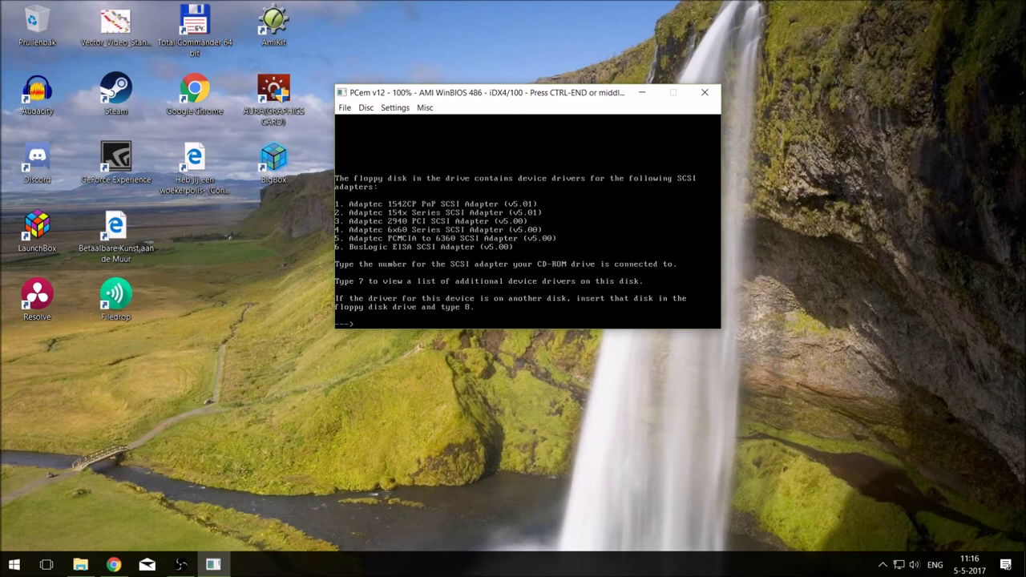
# Go to the third list of CD-ROM adapter drivers and select option 3, EIDE and ATAPI Device Controller (v5.01)
pyautogui.write('7')
pyautogui.press('Return')
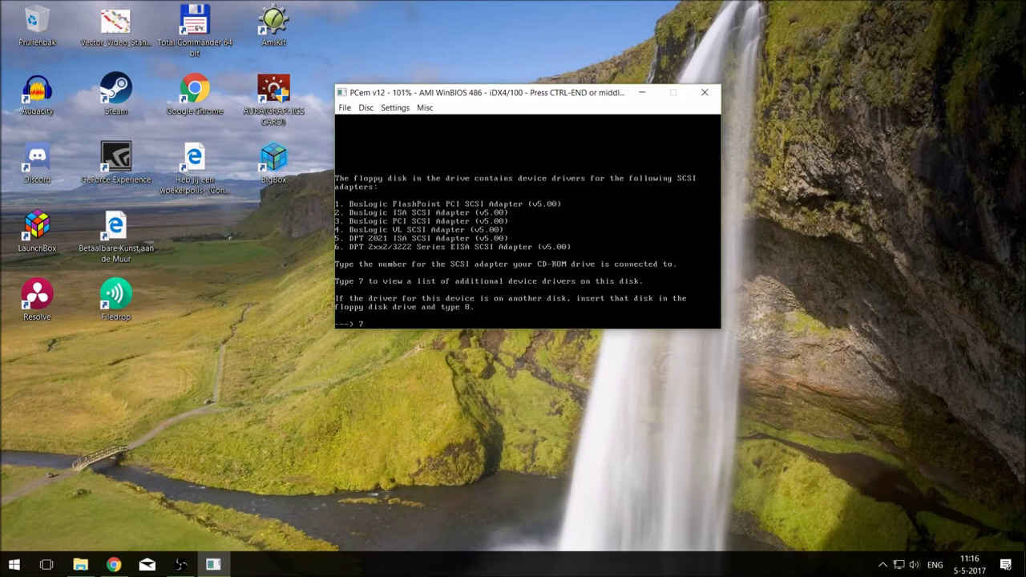
pyautogui.write('7')
pyautogui.press('Return')
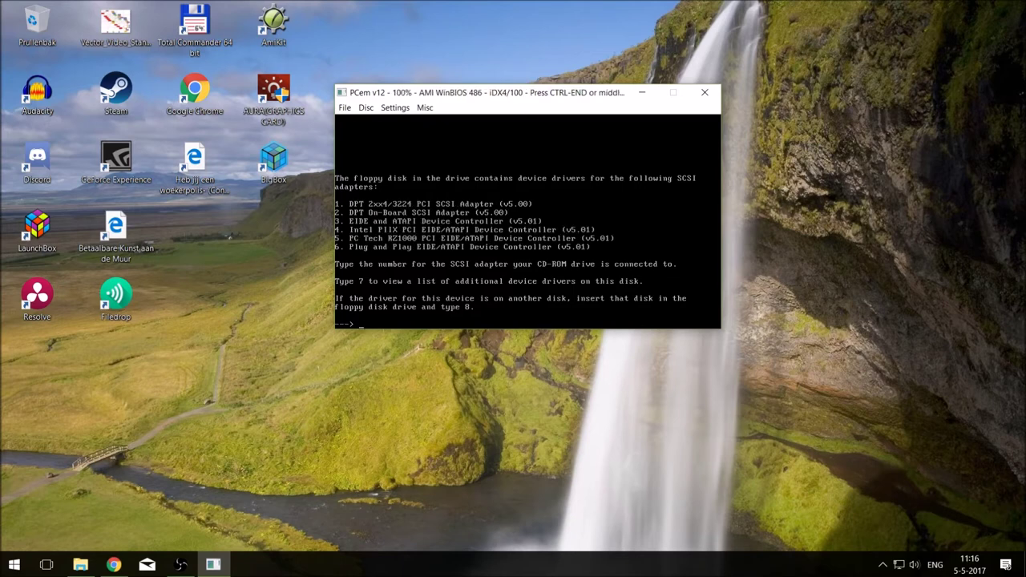
pyautogui.write('3')
pyautogui.press('Return')
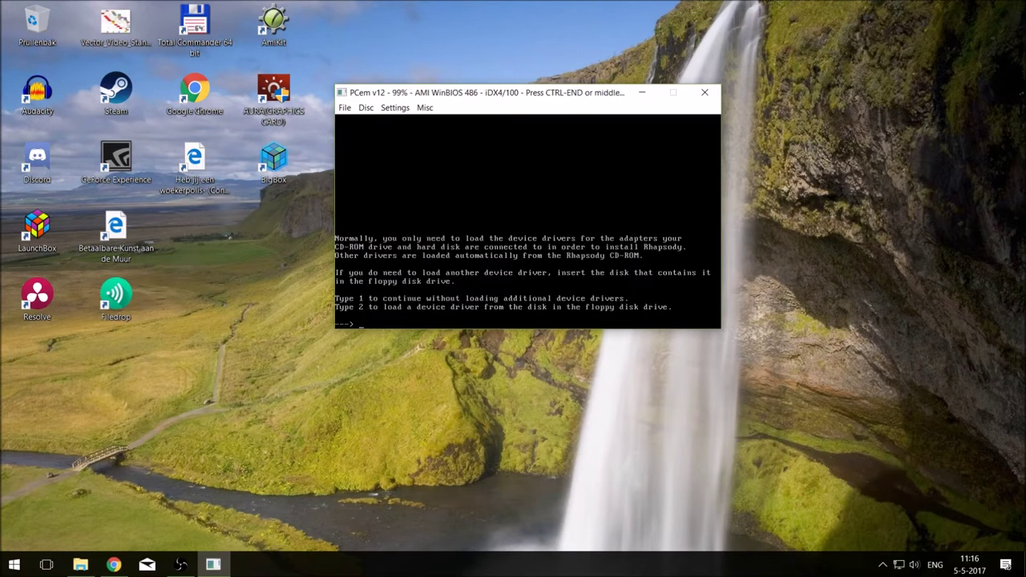
# Choose option 2 to load another device driver and go to the fifth list of hard disk controller drivers
pyautogui.write('2')
pyautogui.press('Return')
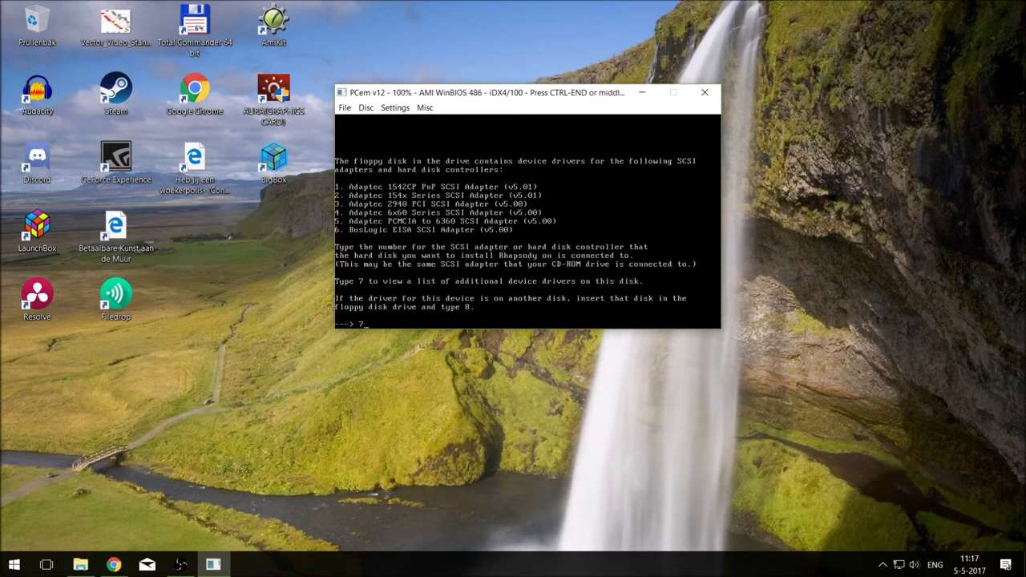
pyautogui.press('Return')
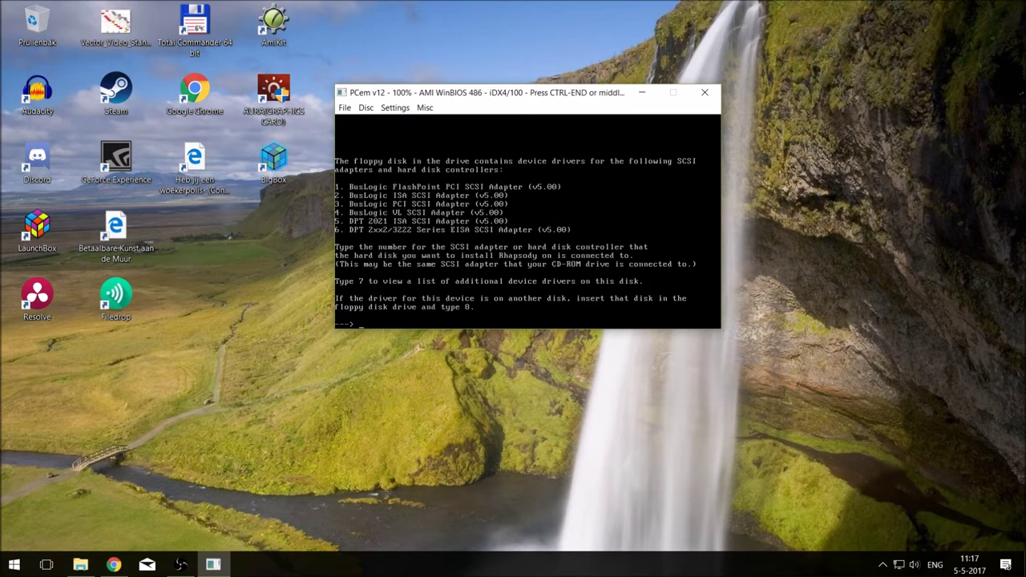
pyautogui.write('7')
pyautogui.press('Return')
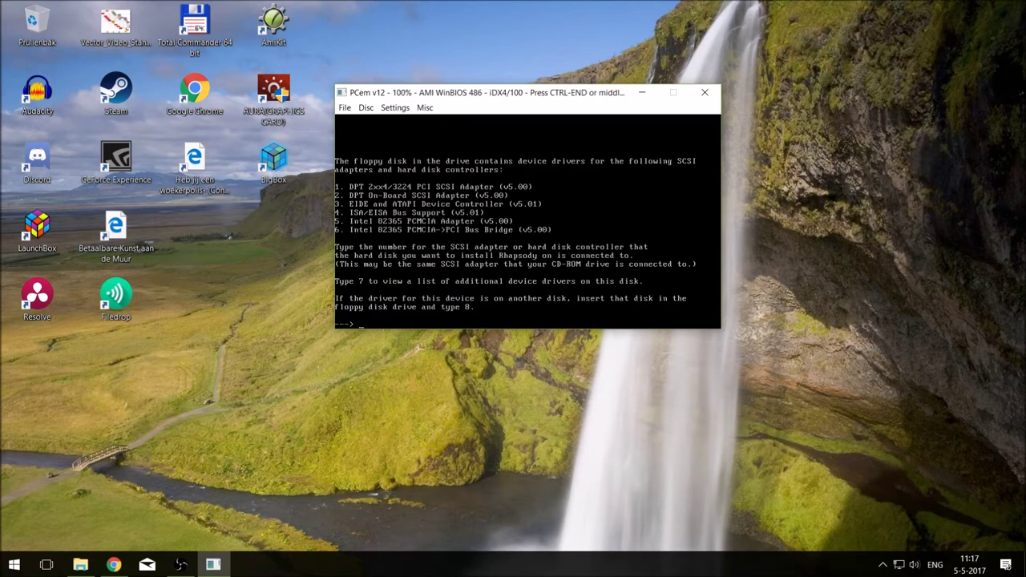
pyautogui.write('7')
pyautogui.press('Return')
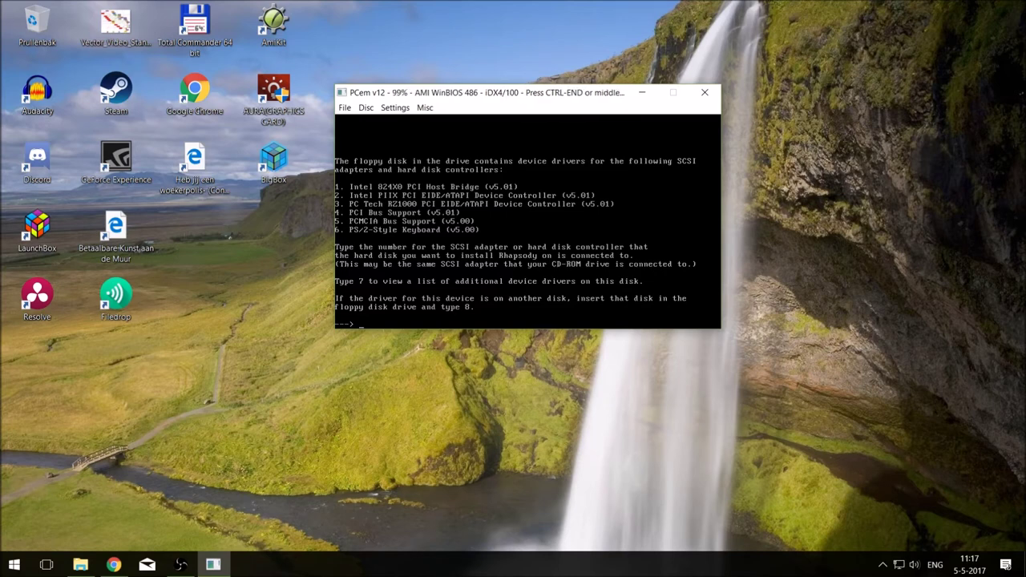
pyautogui.write('7')
pyautogui.press('Return')
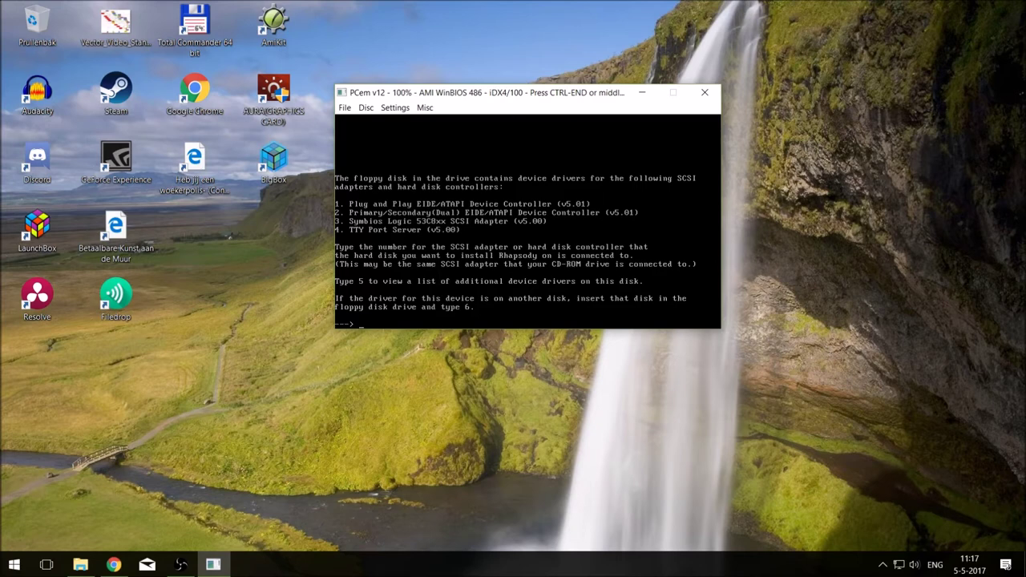
# Select option 1, Plug and Play EIDE/ATAPI Device Controller (v5.01), and continue with option 1, without loading additional drivers
pyautogui.write('1')
pyautogui.press('Return')
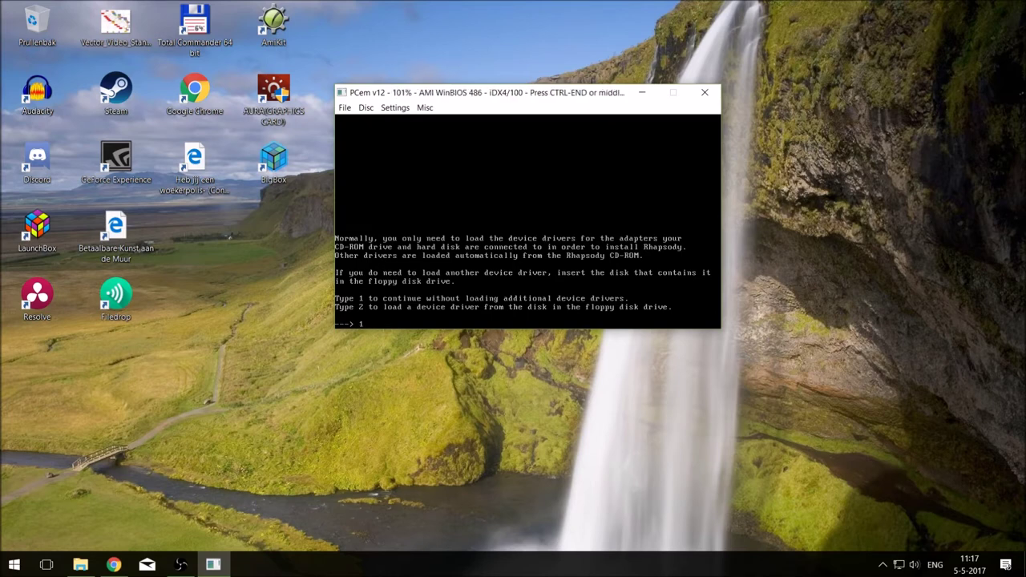
pyautogui.press('Return')
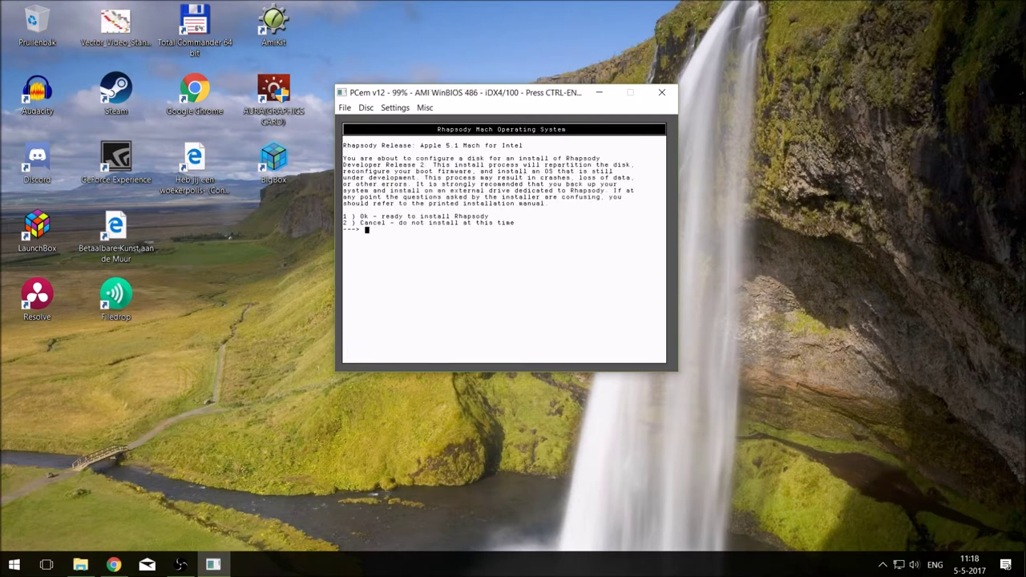
# Release the captured mouse and switch the emulated machine's display to fullscreen
pyautogui.hotkey('ctrl', 'End')
pyautogui.click(395, 107)
pyautogui.moveTo(406, 149)
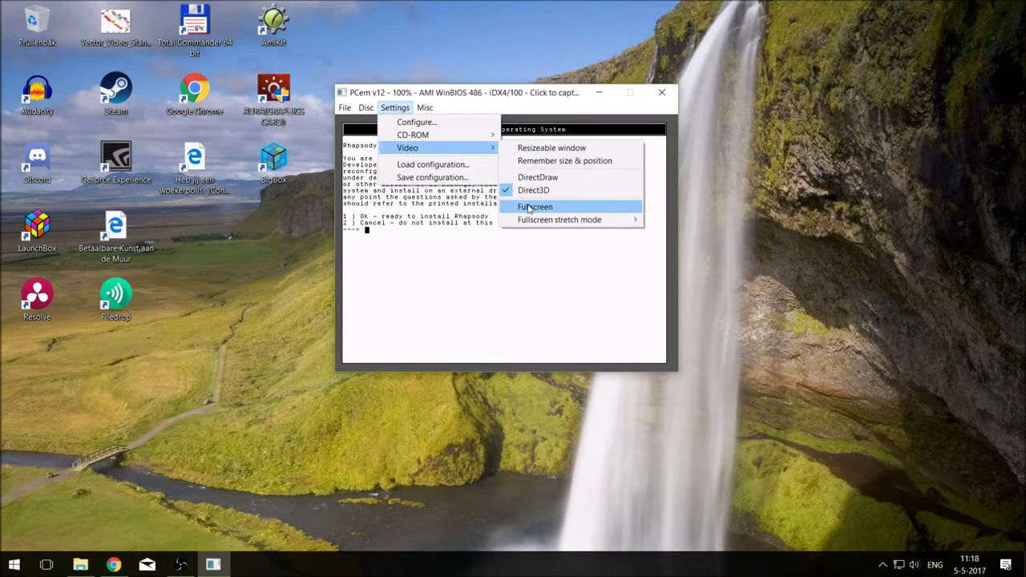
pyautogui.click(529, 207)
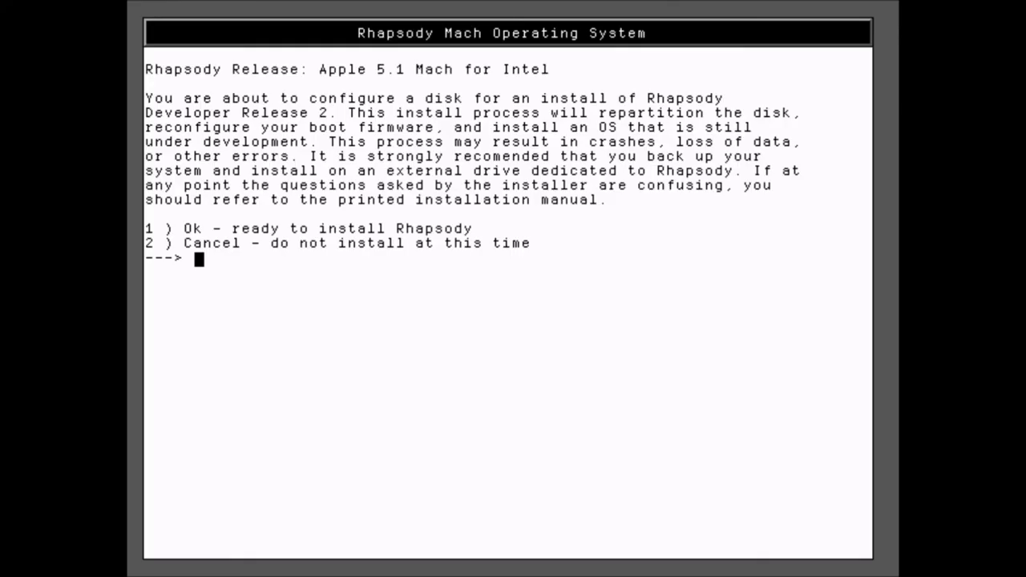
# Confirm the Rhapsody install with option 1, choose advanced installation options with 2, and select disk 1, IDE Disk 0, as the target
pyautogui.write('1')
pyautogui.press('Return')
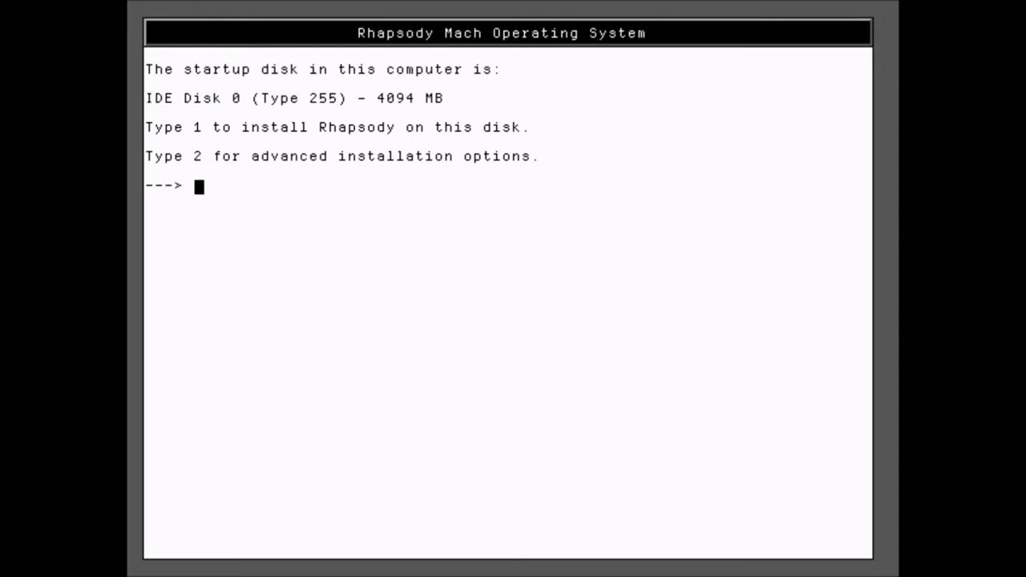
pyautogui.write('1')
pyautogui.press('BackSpace')
pyautogui.write('2')
pyautogui.press('Return')
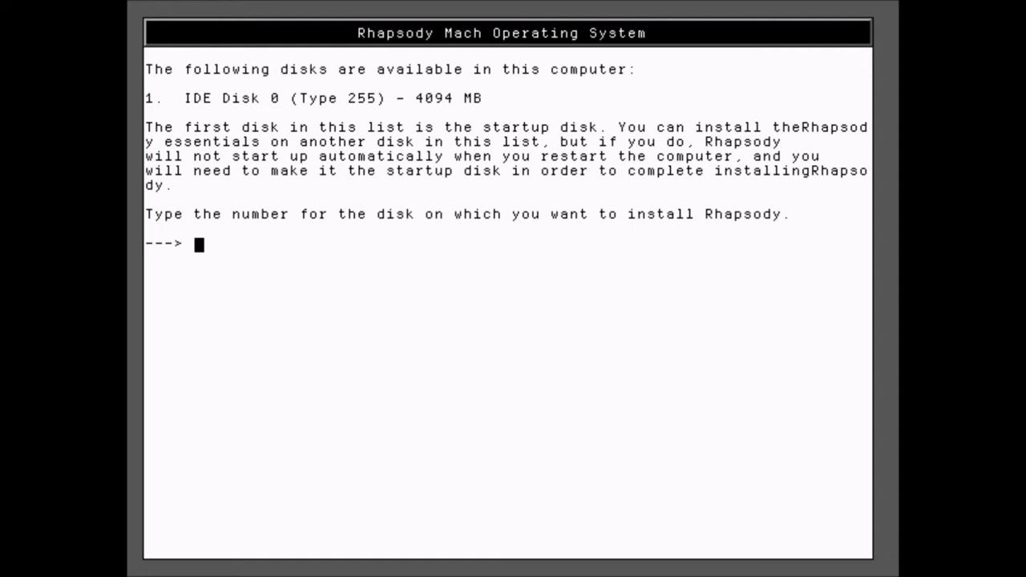
pyautogui.write('1')
pyautogui.press('Return')
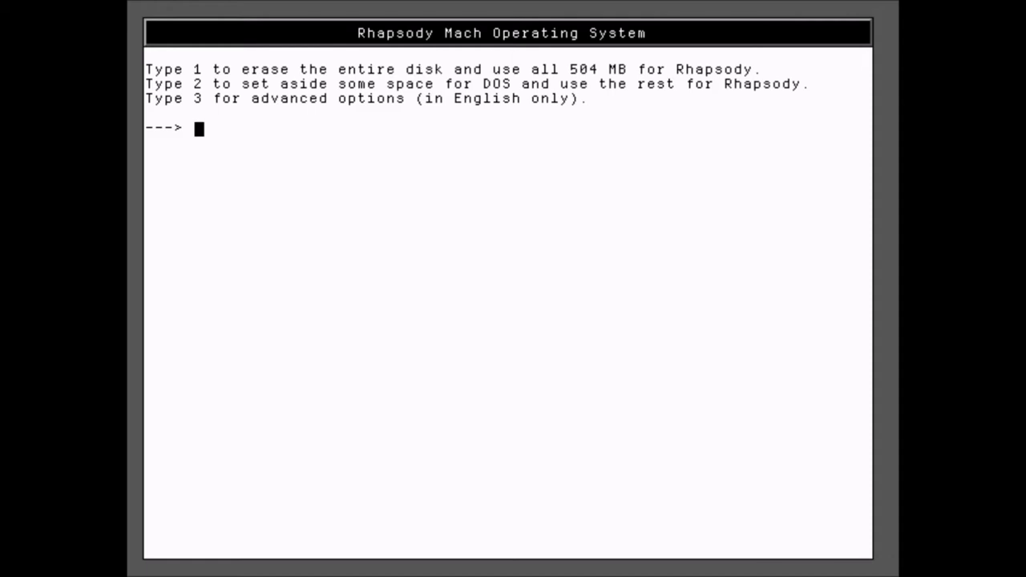
# Choose option 1 to erase the entire disk for Rhapsody and start the installation with option 1
pyautogui.write('1')
pyautogui.press('Return')
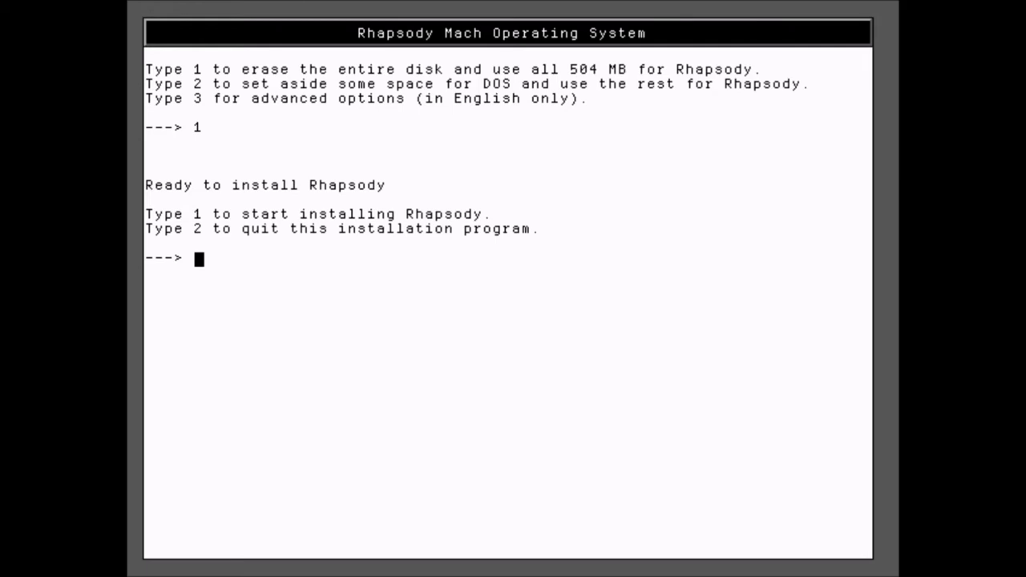
pyautogui.write('1')
pyautogui.press('Return')
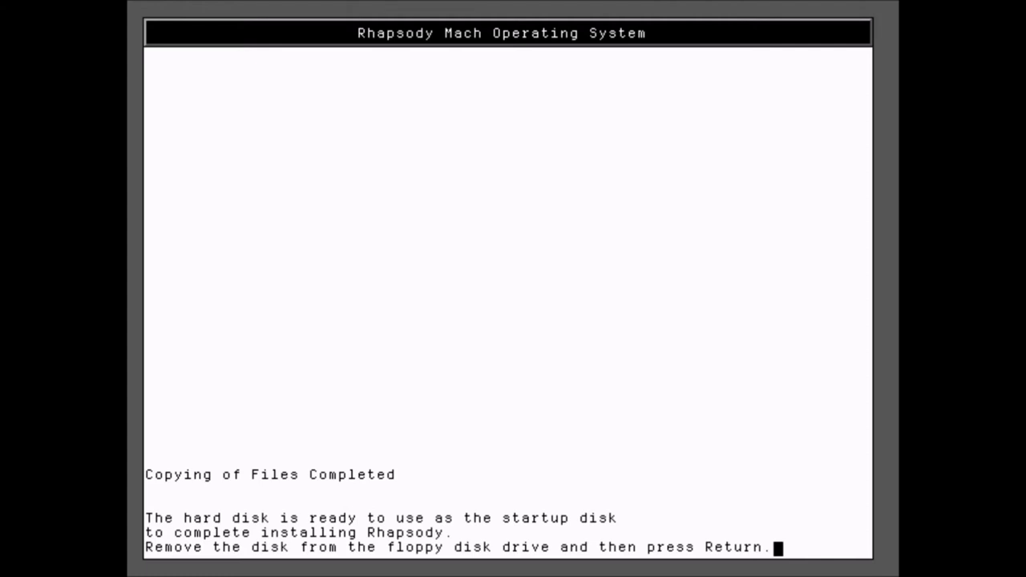
# Leave fullscreen, eject the floppy from drive A and return the emulated machine to fullscreen
pyautogui.press('Return')
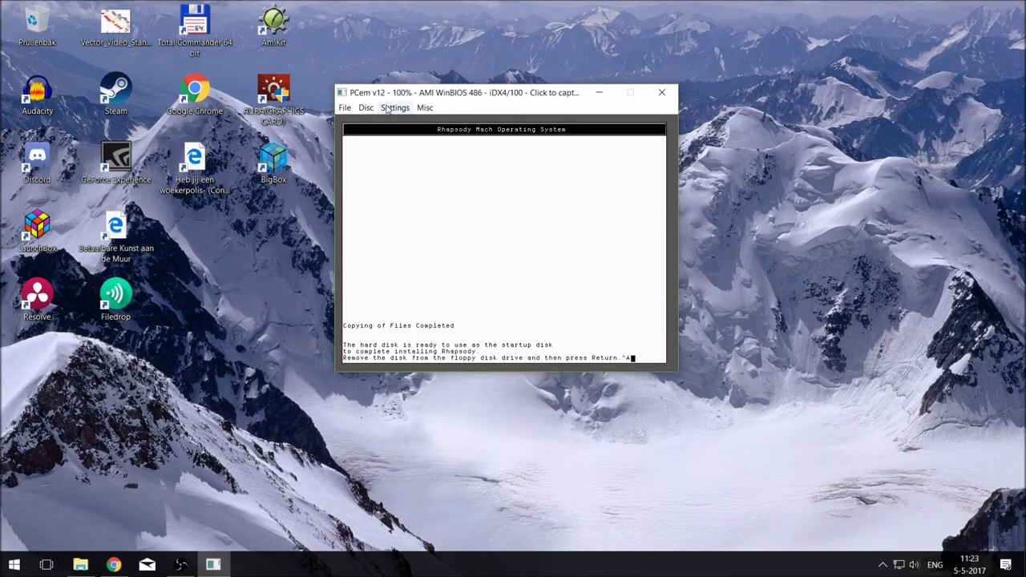
pyautogui.click(367, 108)
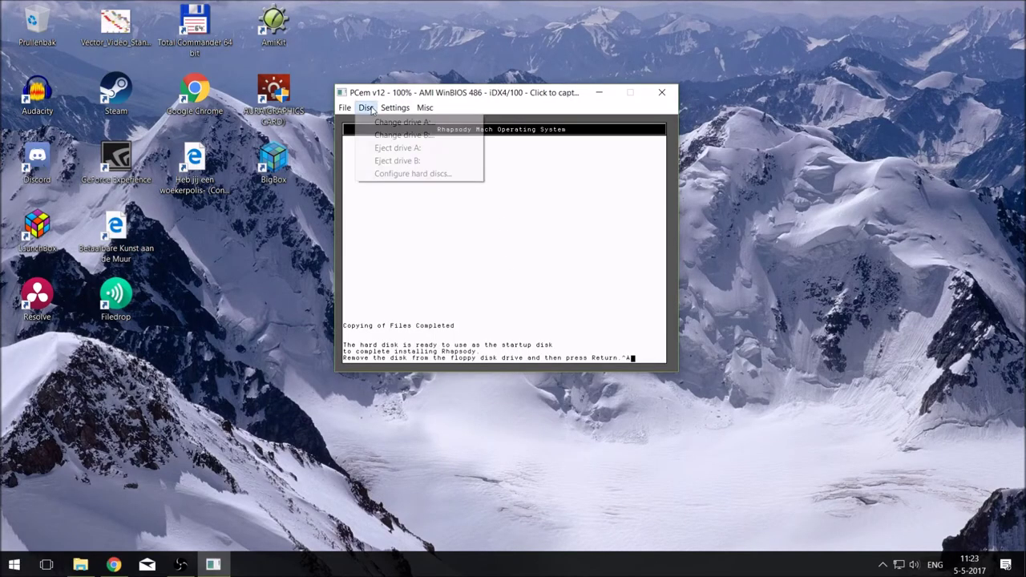
pyautogui.click(373, 151)
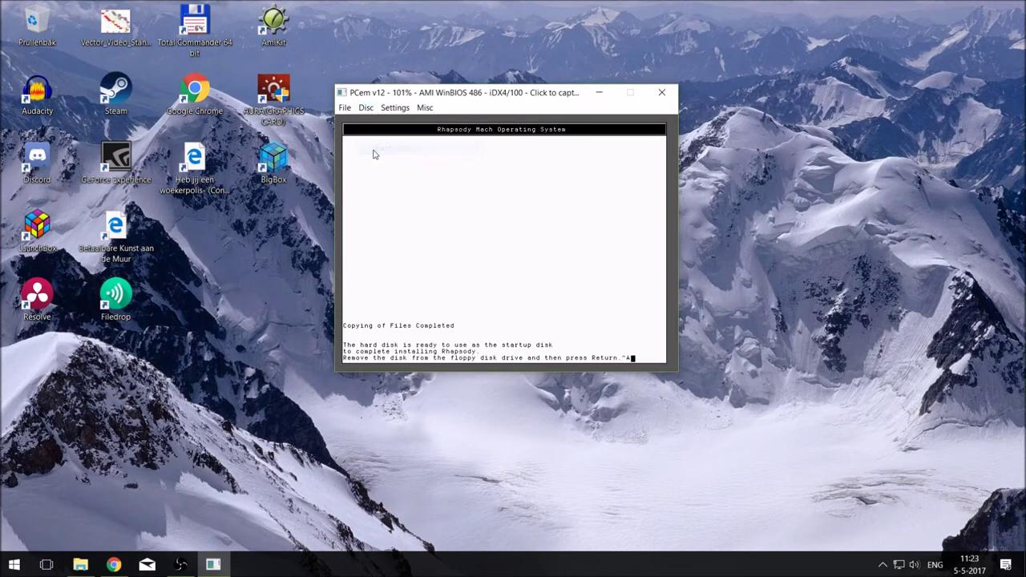
pyautogui.click(395, 107)
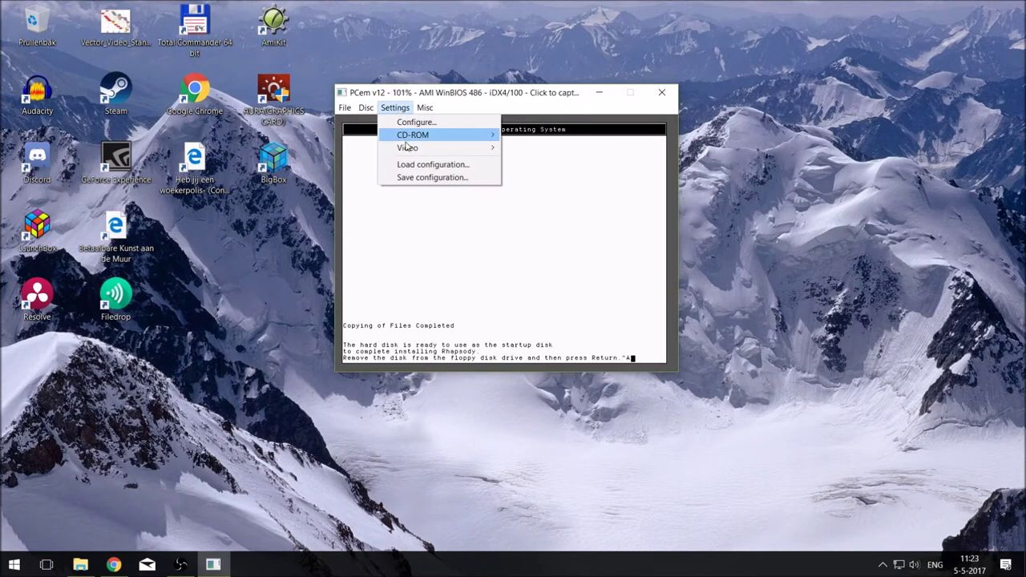
pyautogui.moveTo(409, 148)
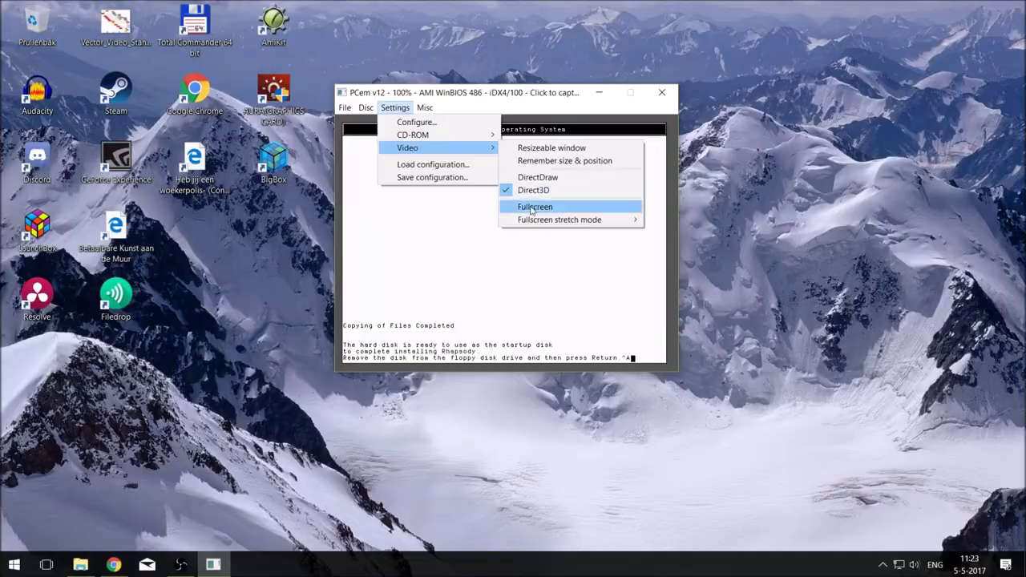
pyautogui.click(532, 208)
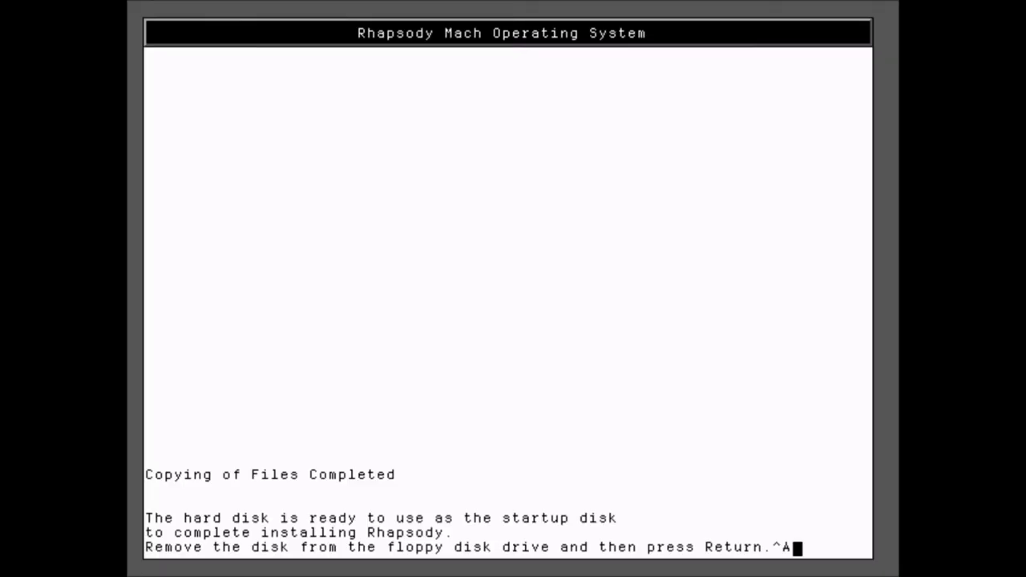
# Continue the installer to restart the machine and boot Rhapsody with diagnostic messages using -v
pyautogui.press('Return')
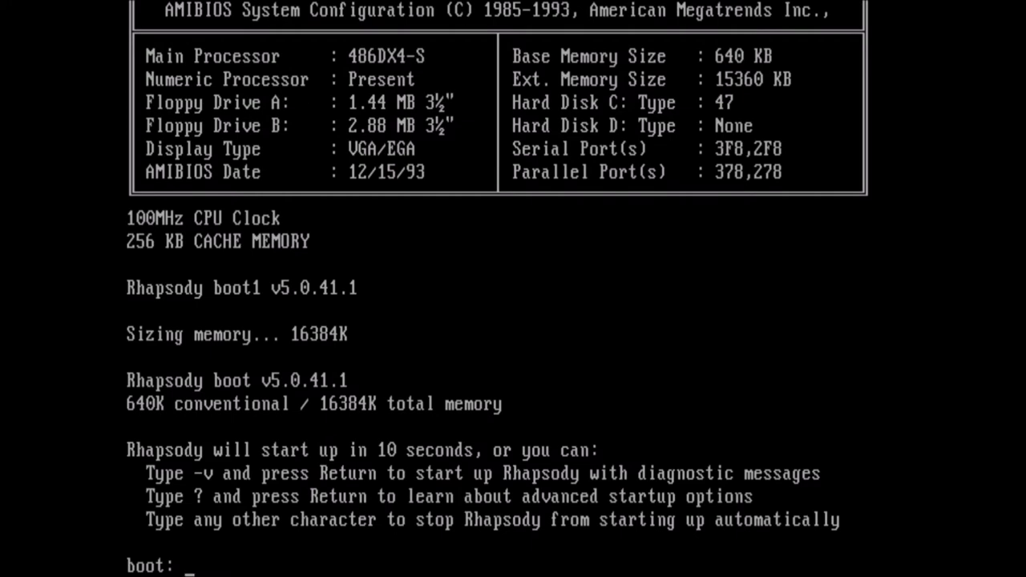
pyautogui.write('-v')
pyautogui.press('Return')
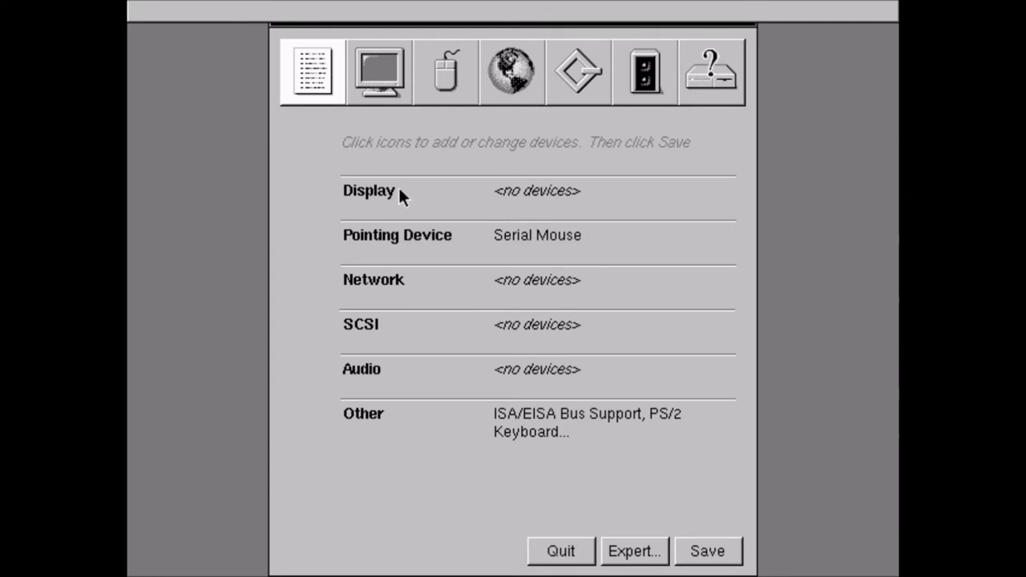
# Add the S3 Generic PCI Display Driver (v5.01) as the display device
pyautogui.click(393, 71)
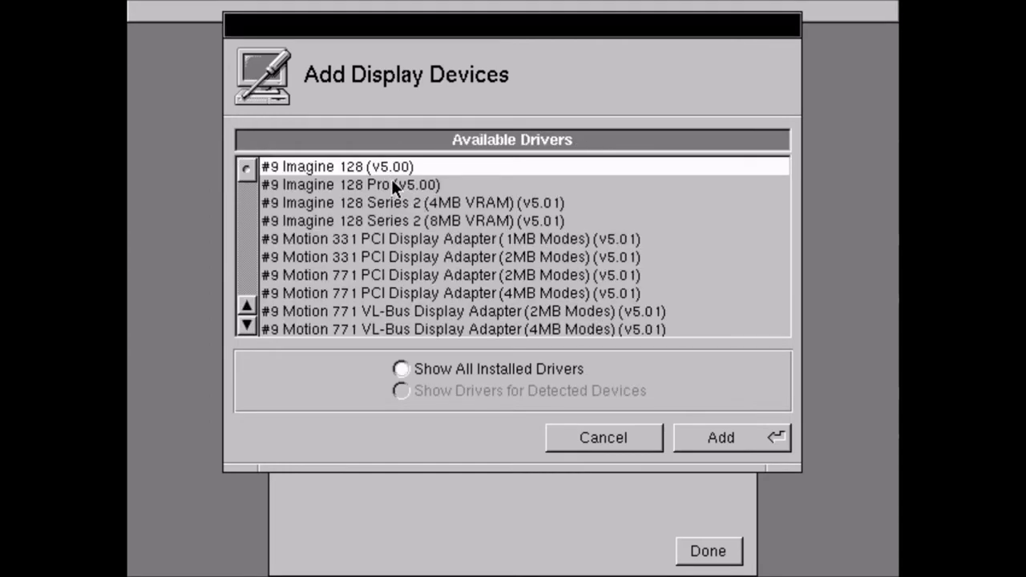
pyautogui.moveTo(247, 326); pyautogui.dragTo(248, 320)
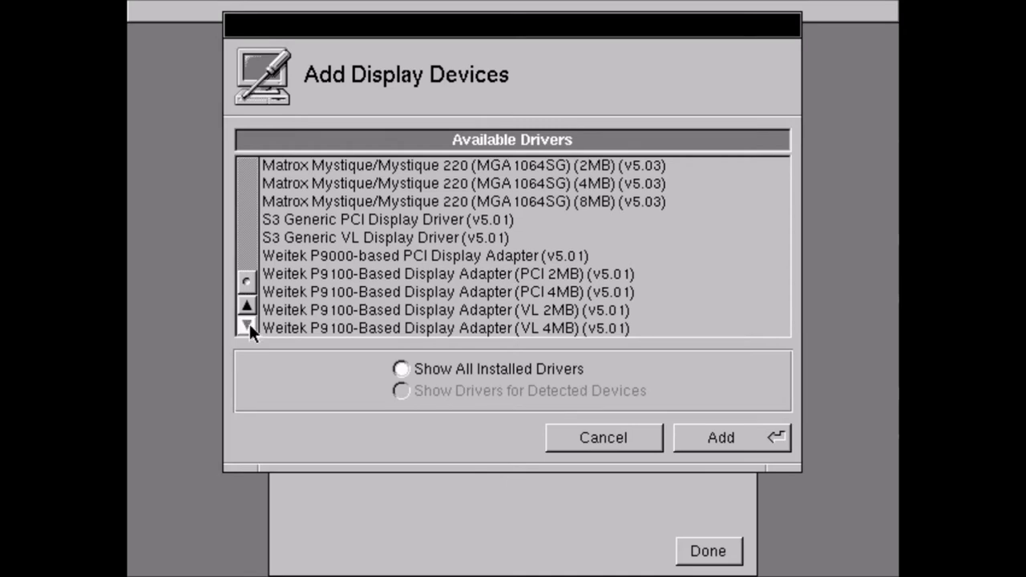
pyautogui.moveTo(247, 302); pyautogui.dragTo(248, 325)
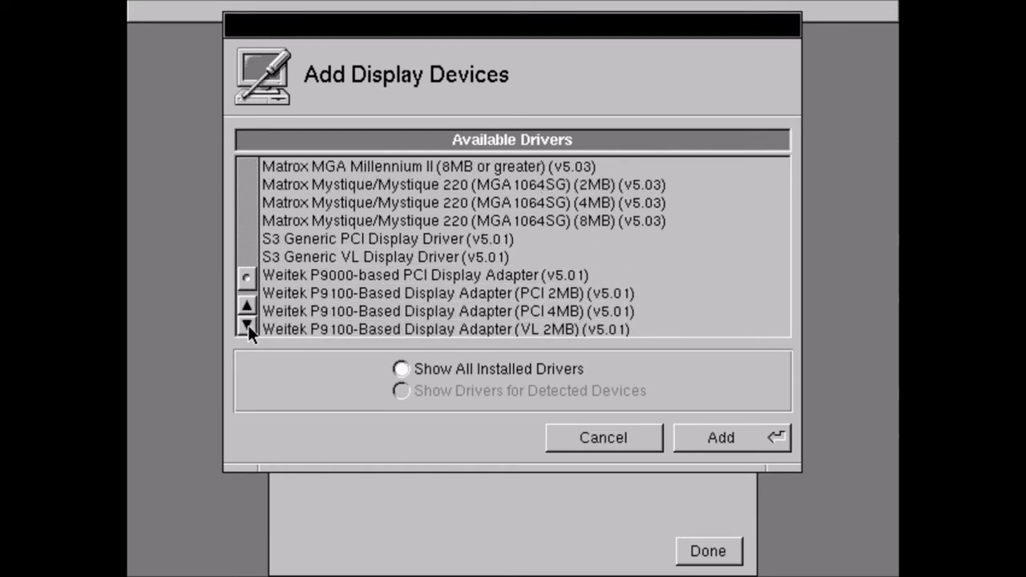
pyautogui.click(288, 241)
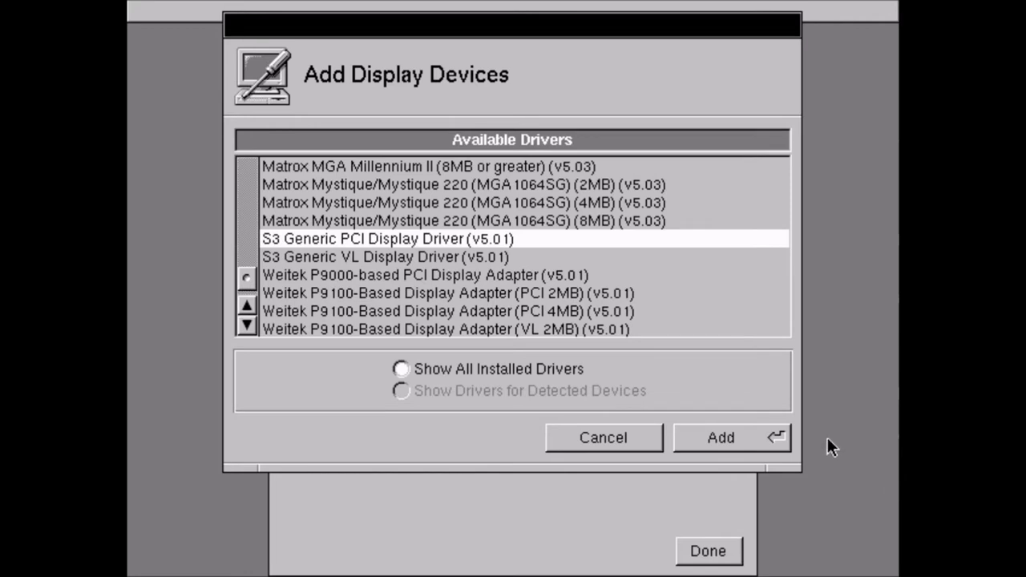
pyautogui.click(751, 437)
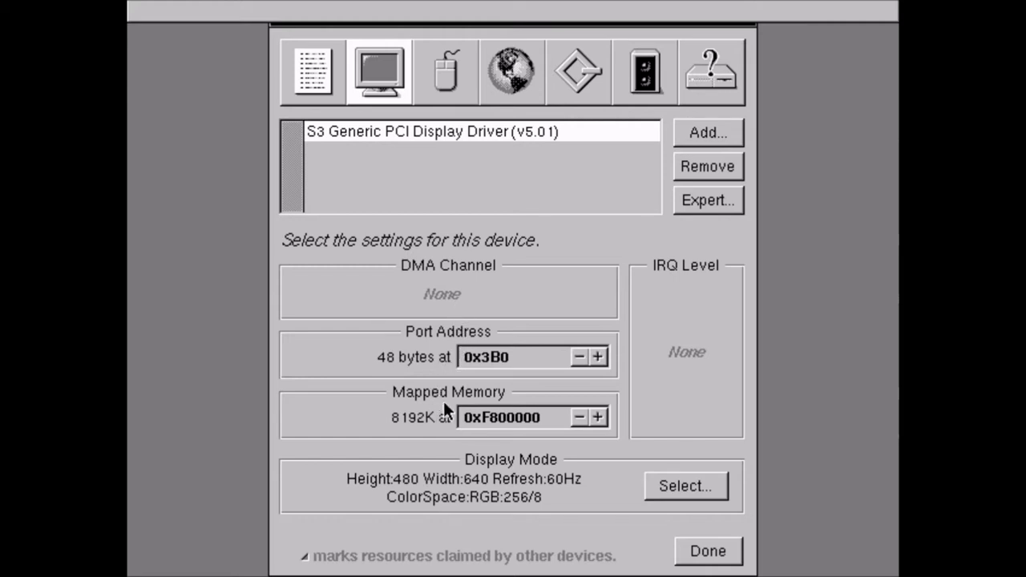
# Check the pointing device category and browse the available network and SCSI drivers without adding any
pyautogui.click(453, 92)
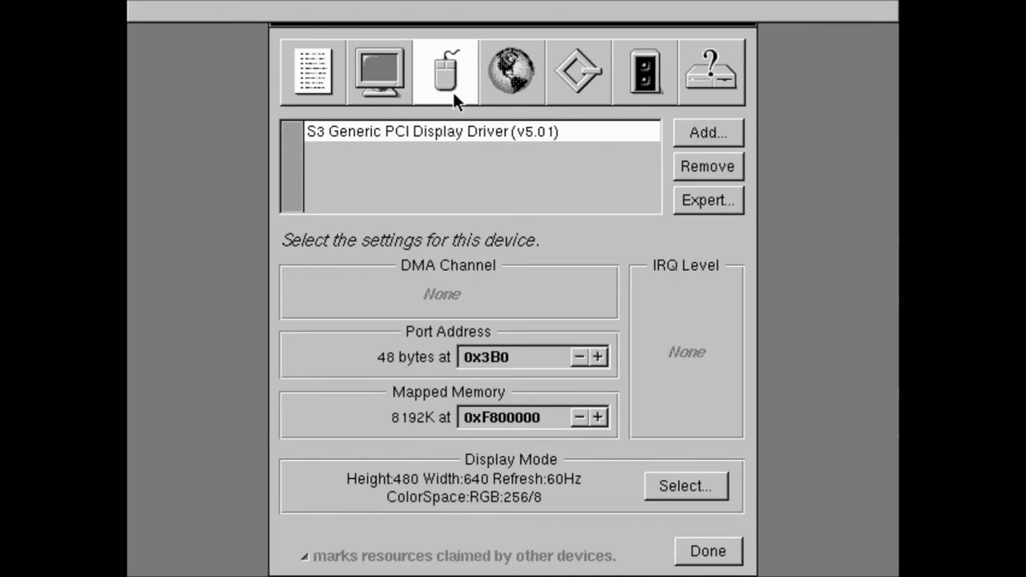
pyautogui.click(512, 92)
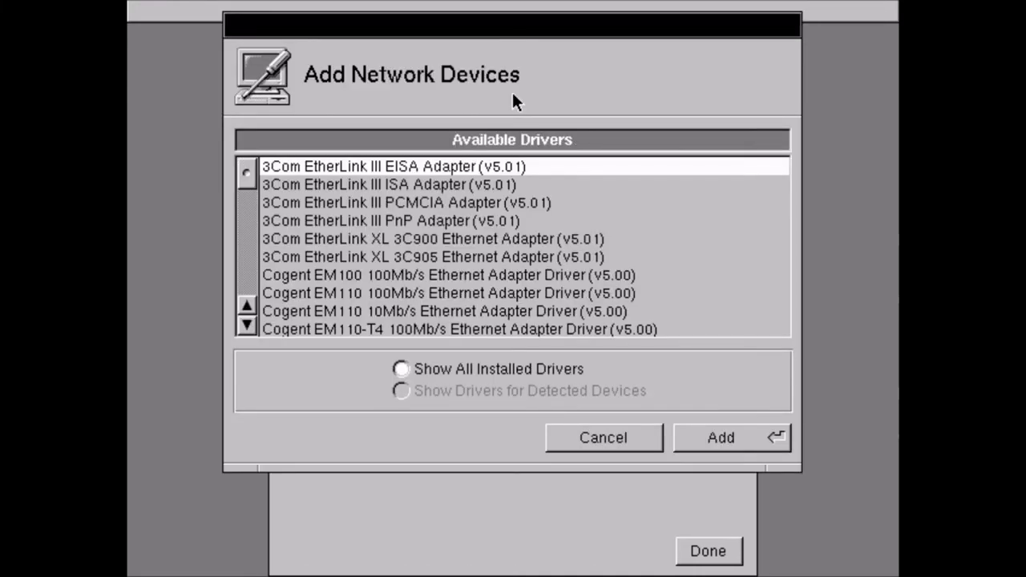
pyautogui.moveTo(244, 325); pyautogui.dragTo(250, 327)
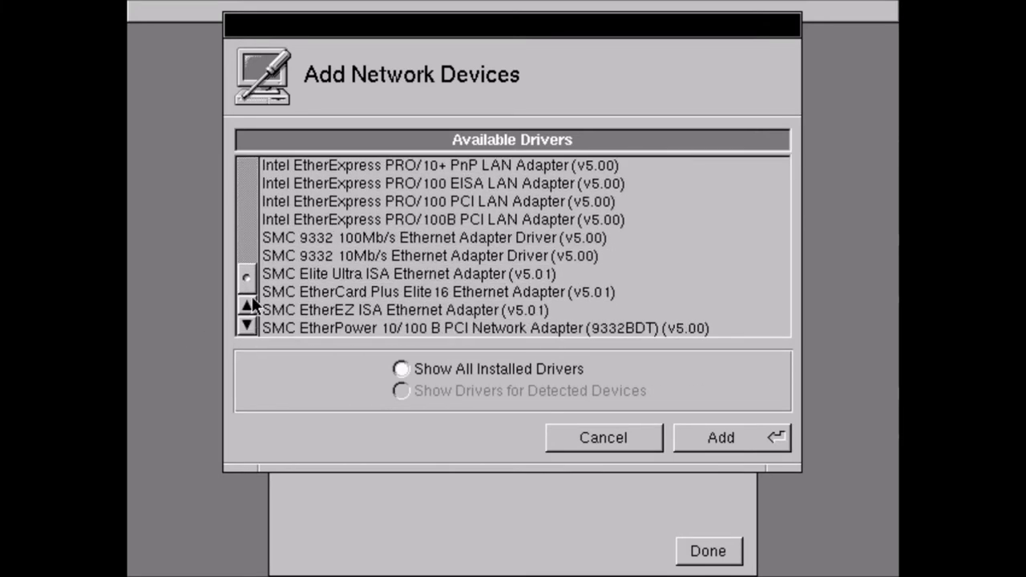
pyautogui.moveTo(247, 278); pyautogui.dragTo(252, 164)
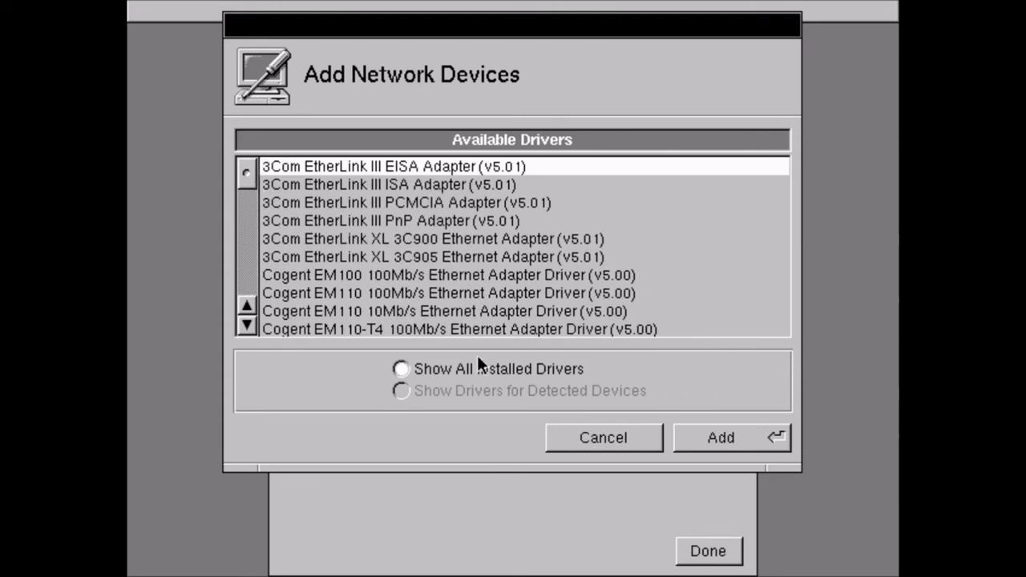
pyautogui.click(607, 446)
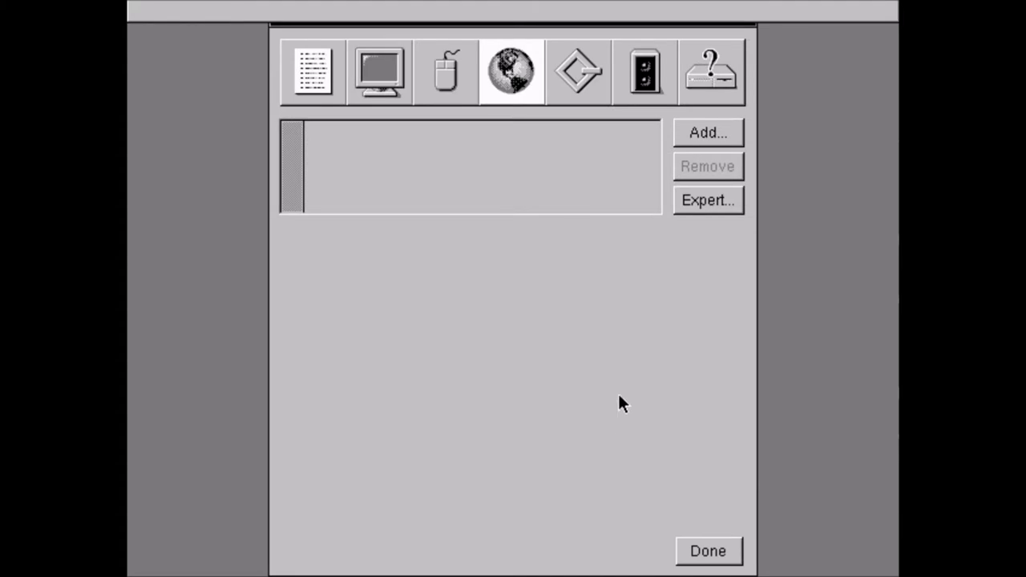
pyautogui.click(566, 88)
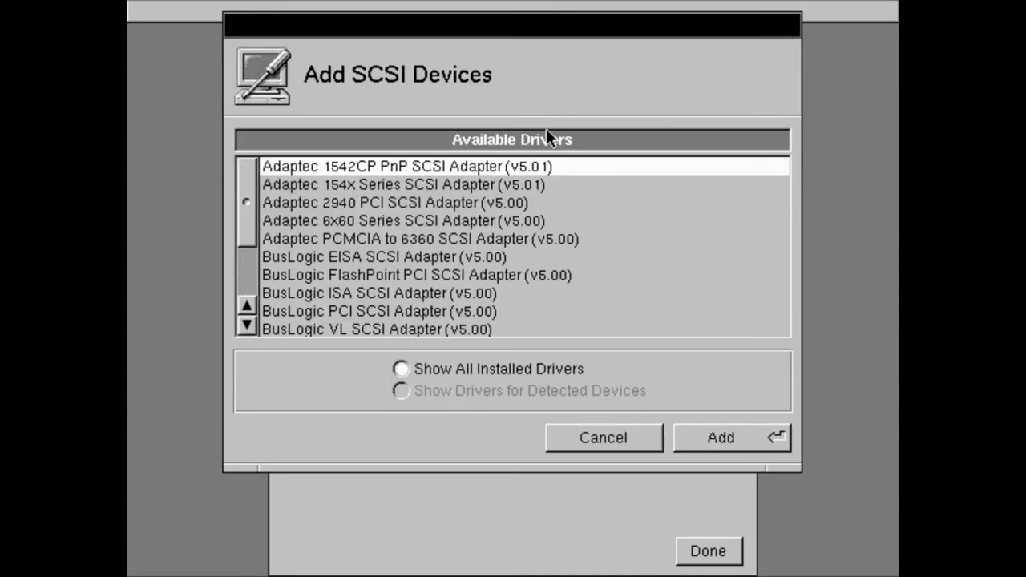
pyautogui.click(570, 432)
# Add the Sound Blaster 8 (v5.01) driver as the audio device
pyautogui.click(646, 73)
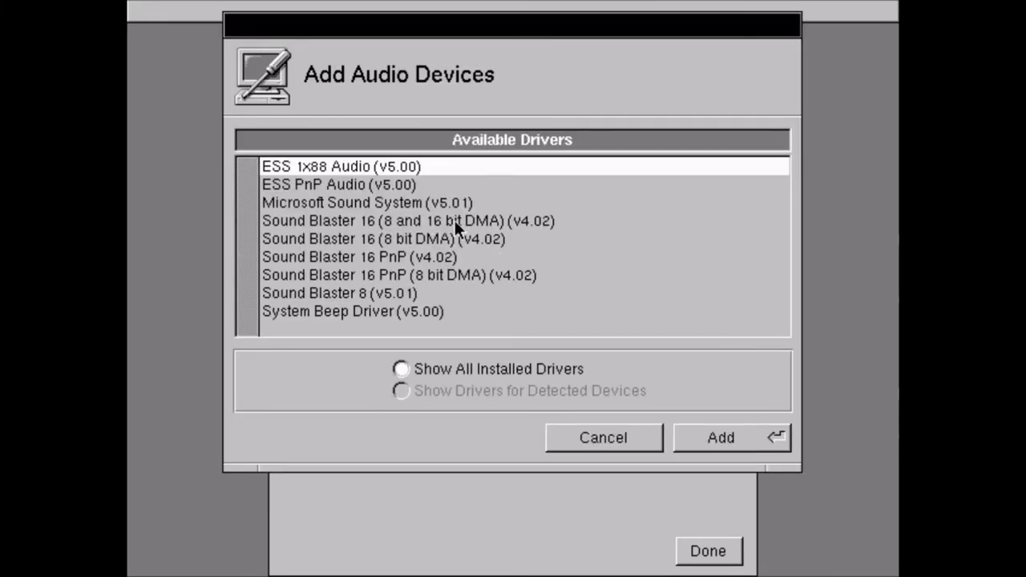
pyautogui.click(411, 293)
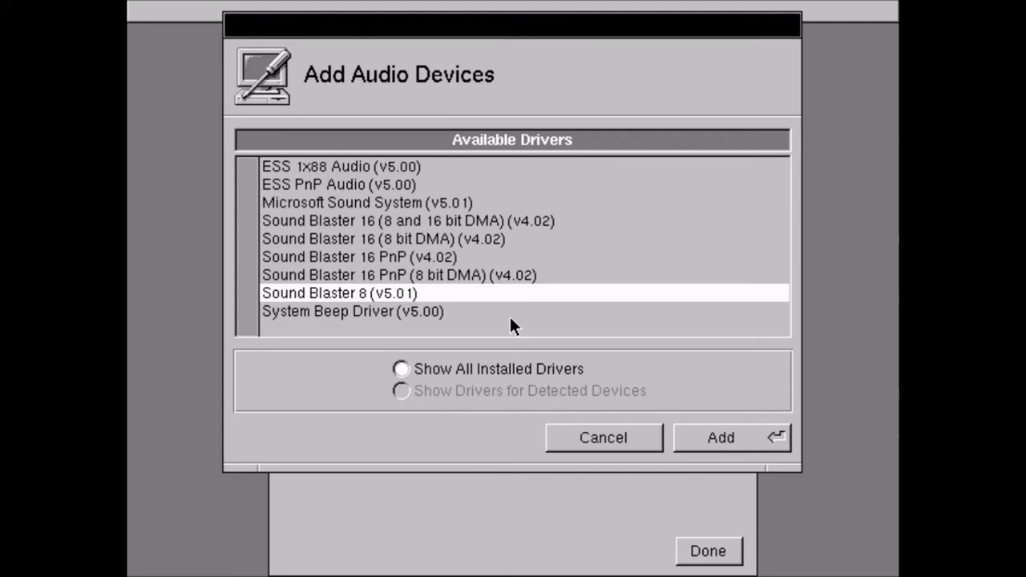
pyautogui.click(740, 434)
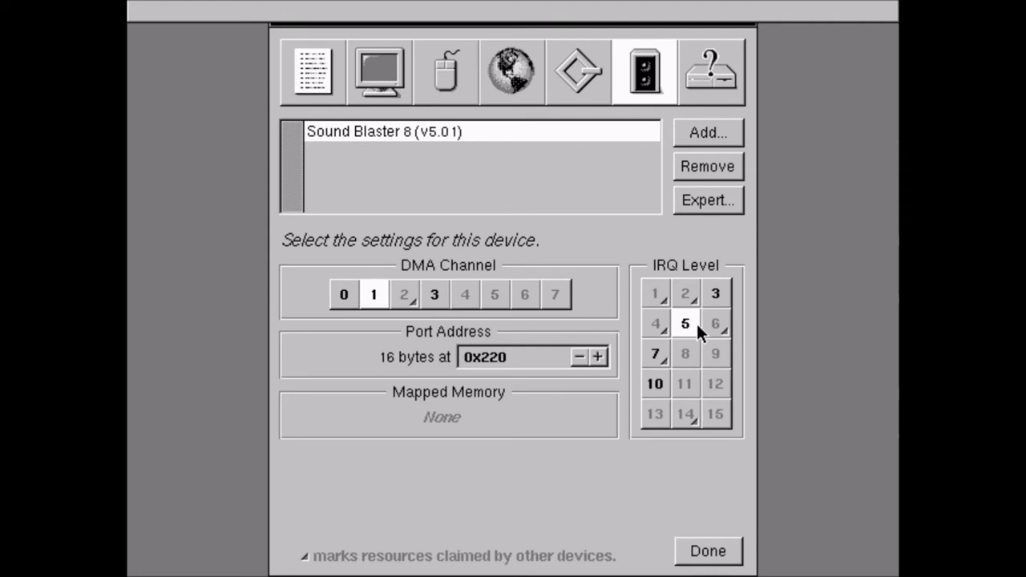
# Review the drivers in the other devices category, return to the summary and save the device configuration
pyautogui.click(710, 90)
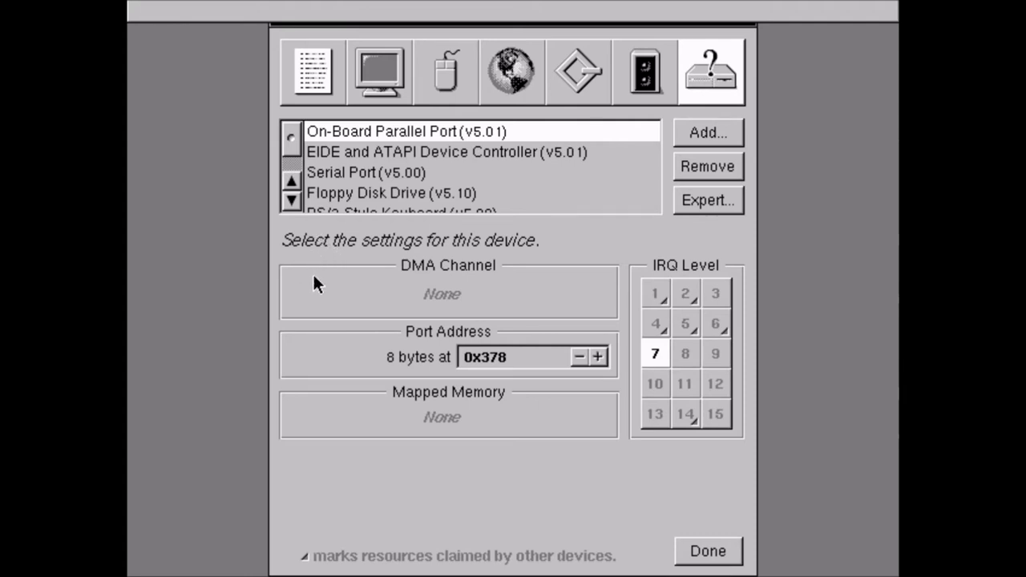
pyautogui.click(290, 200)
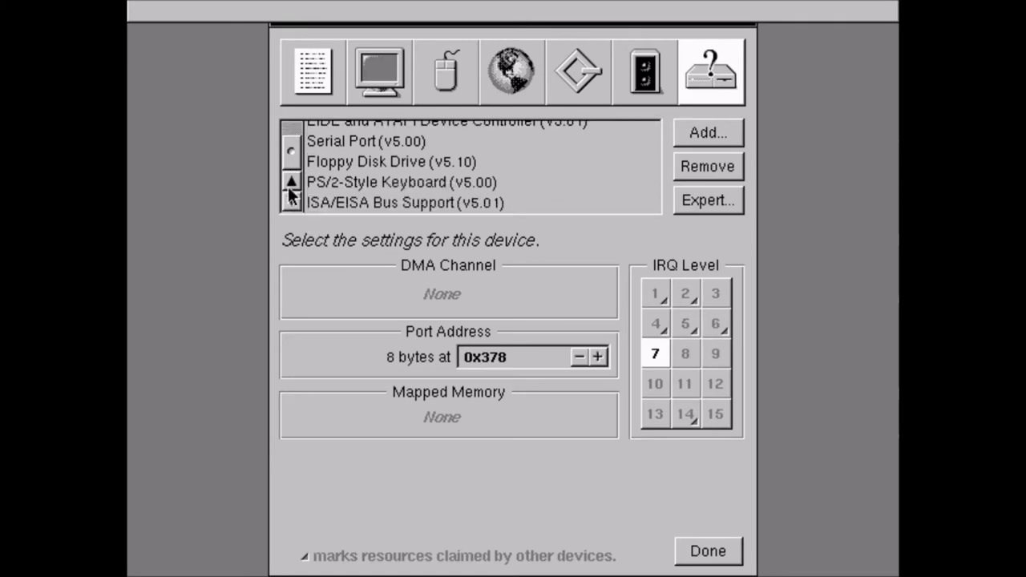
pyautogui.click(291, 181)
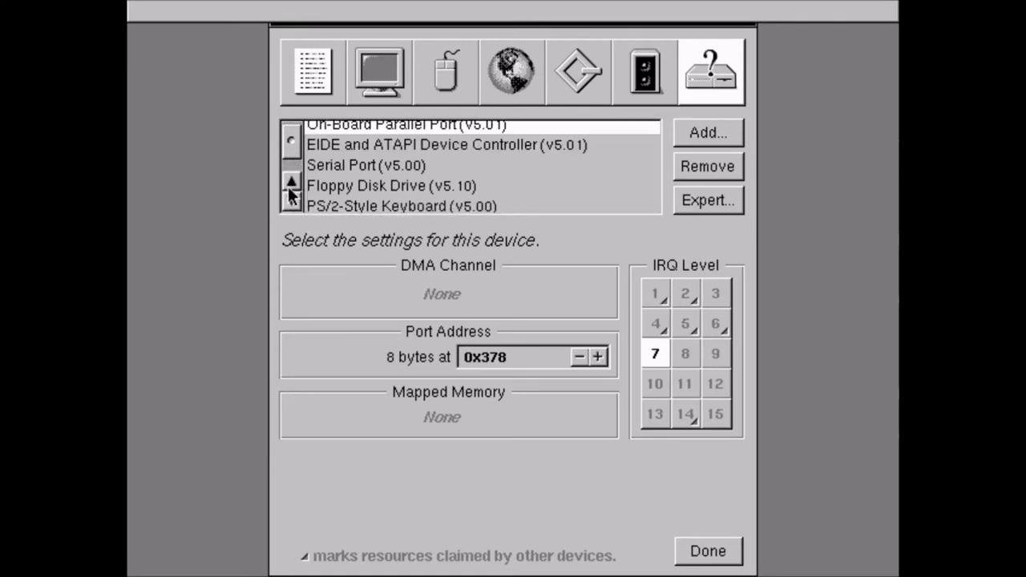
pyautogui.click(714, 553)
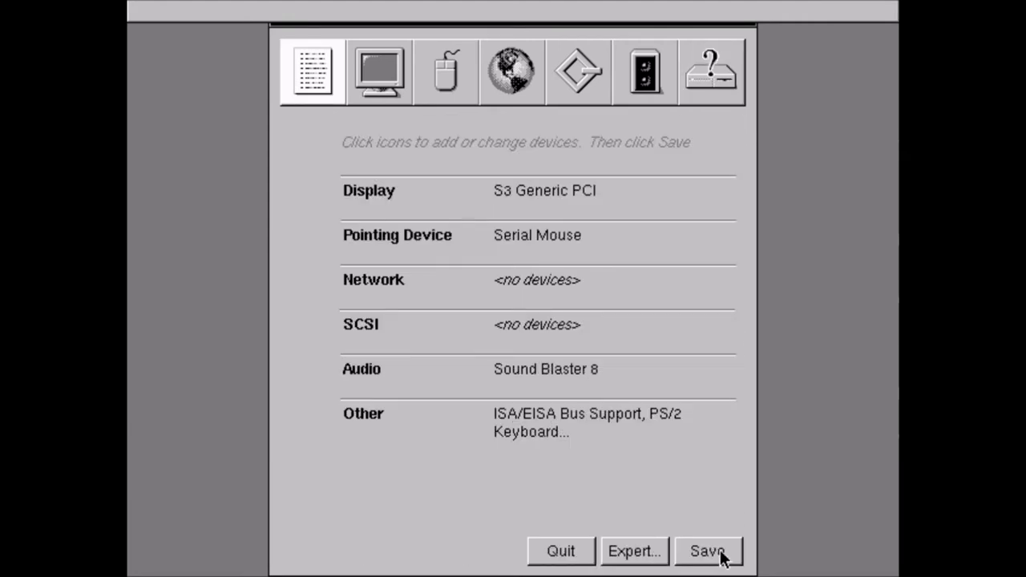
pyautogui.click(720, 552)
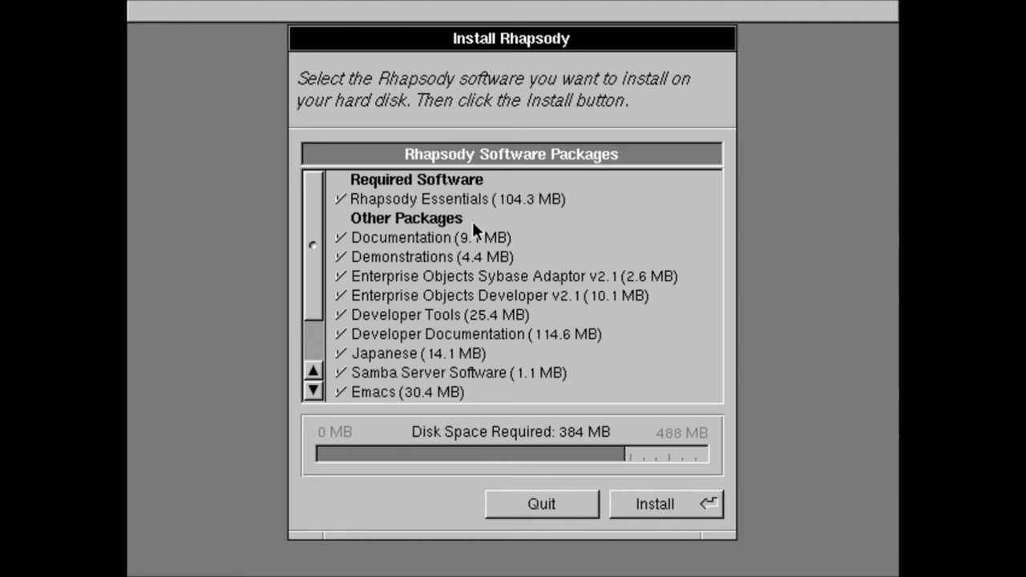
# Exclude the Japanese package from the Rhapsody software packages and start the installation
pyautogui.moveTo(311, 387); pyautogui.dragTo(310, 393)
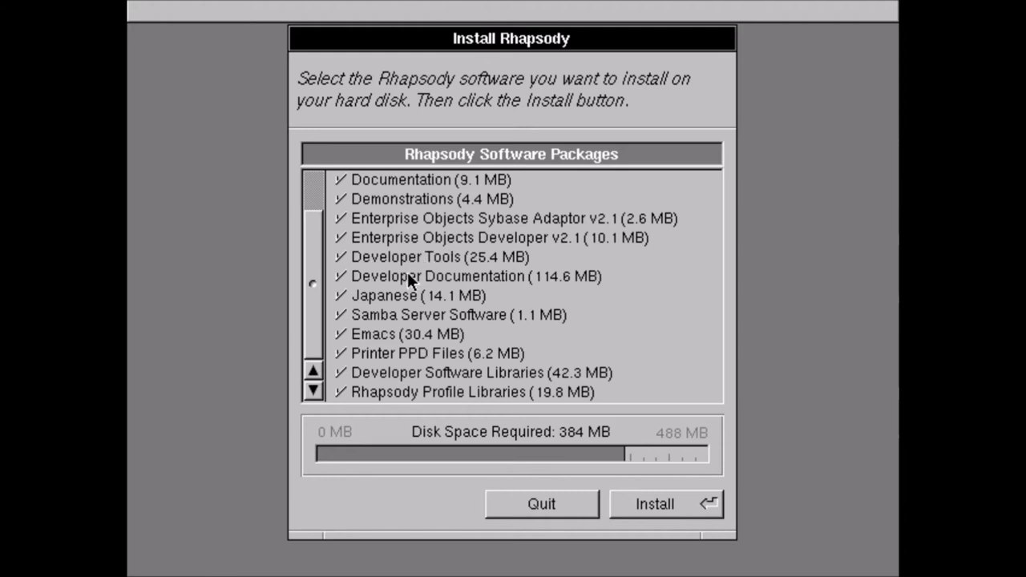
pyautogui.click(341, 294)
pyautogui.moveTo(314, 305)
pyautogui.mouseDown()
pyautogui.moveTo(319, 262)
pyautogui.moveTo(320, 304)
pyautogui.mouseUp()
pyautogui.click(660, 503)
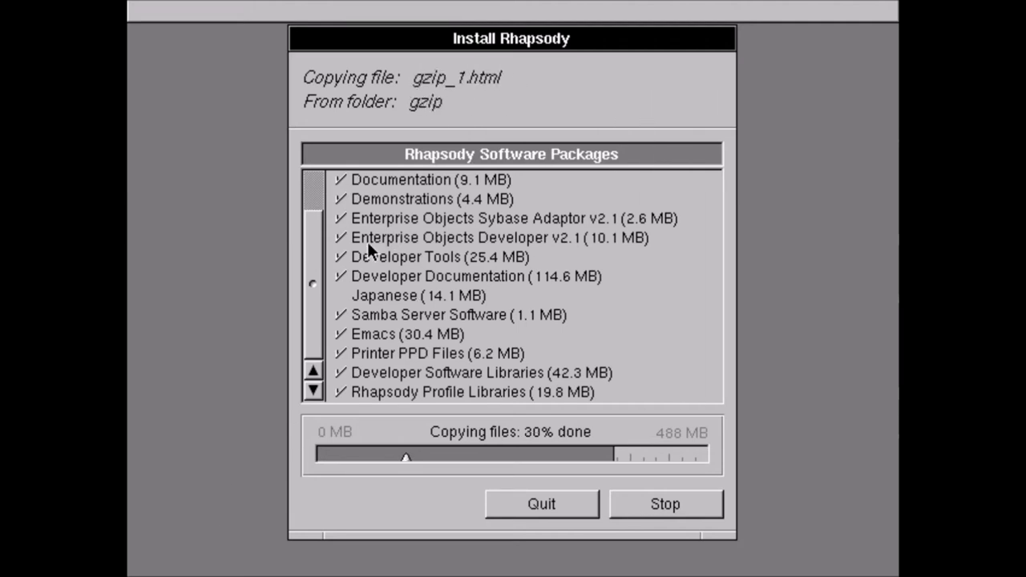
pyautogui.moveTo(315, 281); pyautogui.dragTo(313, 242)
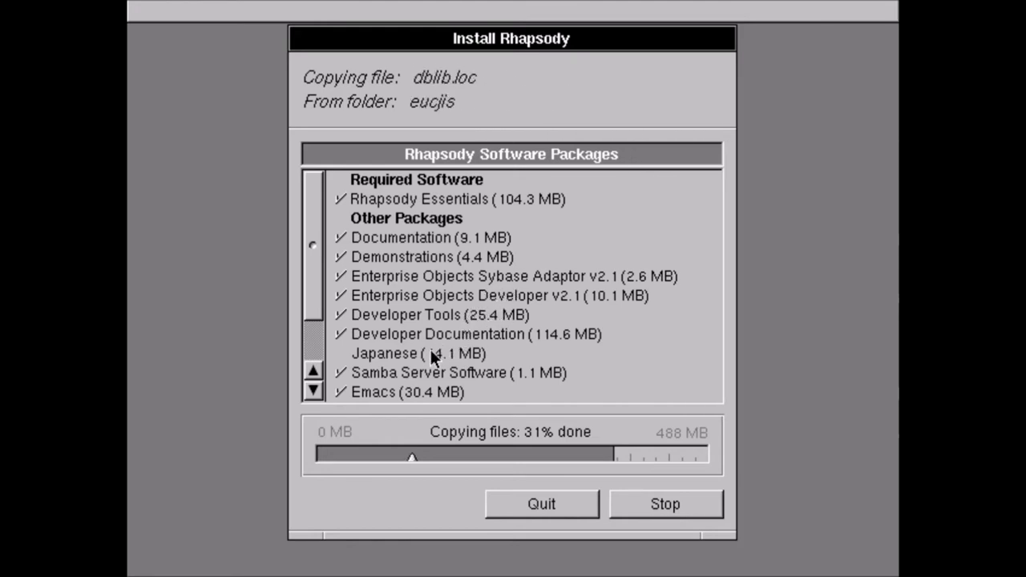
pyautogui.moveTo(320, 290); pyautogui.dragTo(317, 341)
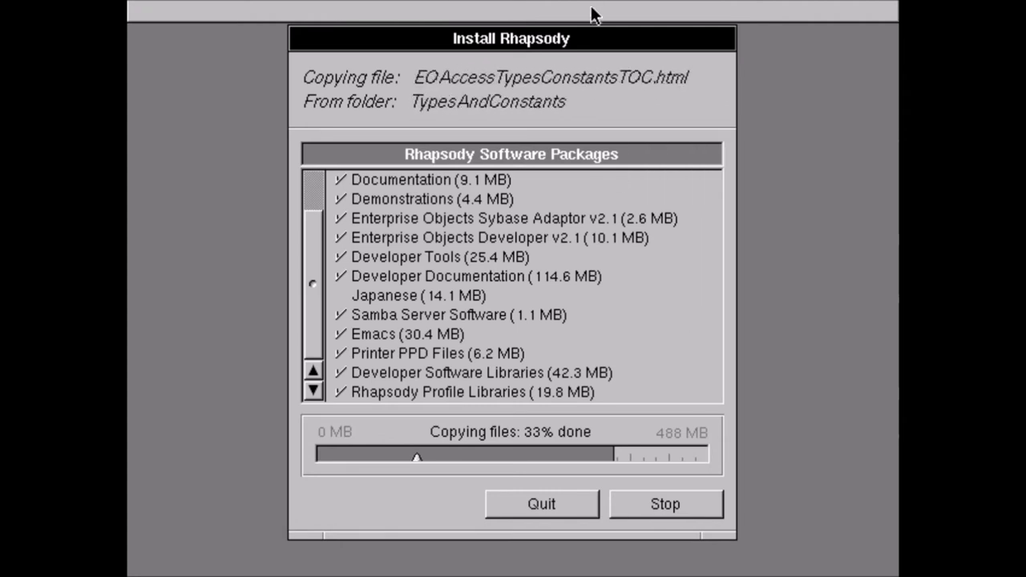
pyautogui.moveTo(601, 32); pyautogui.dragTo(597, 56)
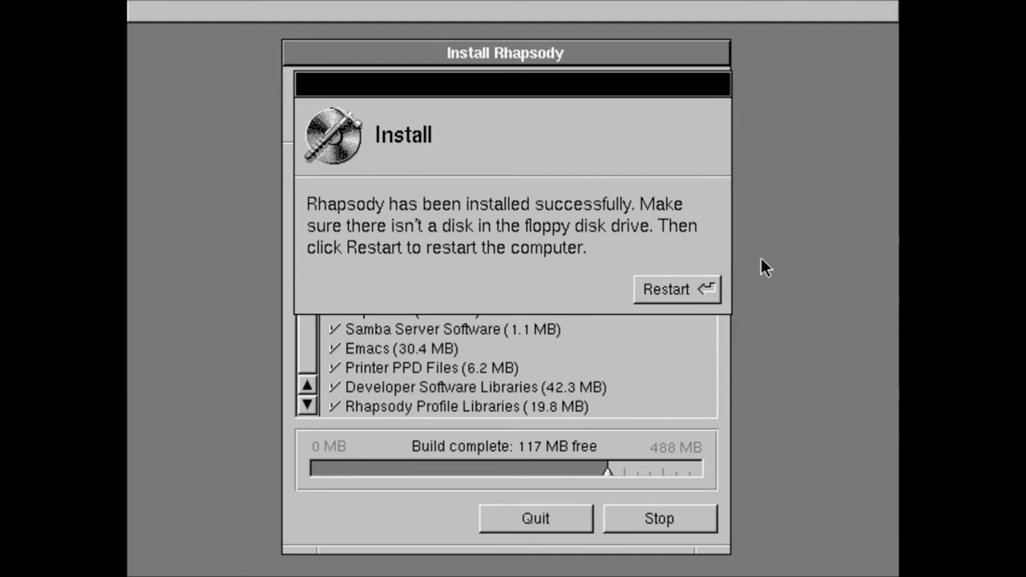
# Restart the computer after the installation and boot Rhapsody from the hard disk with diagnostic messages using -v
pyautogui.click(654, 294)
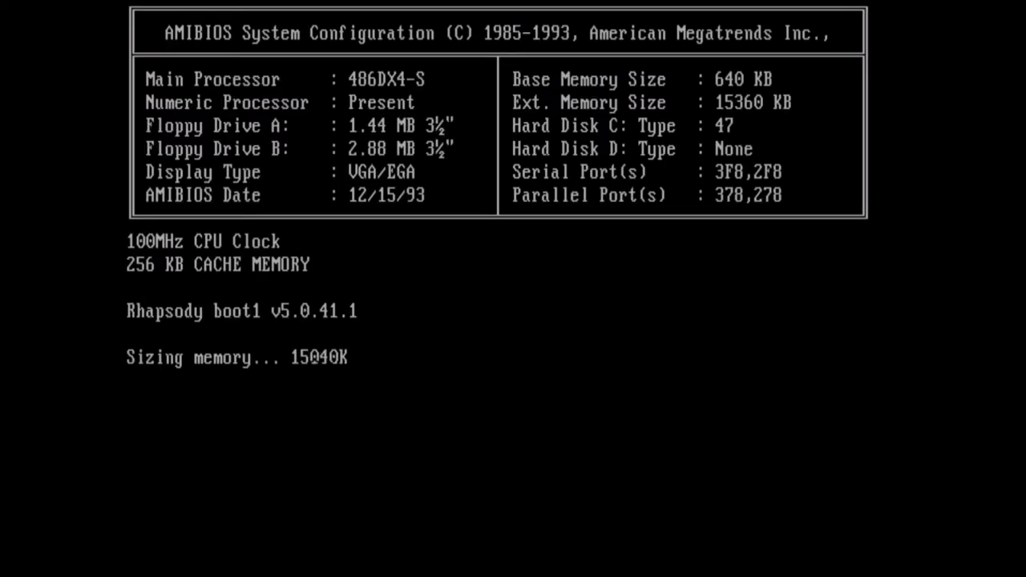
pyautogui.write('-v')
pyautogui.press('Return')
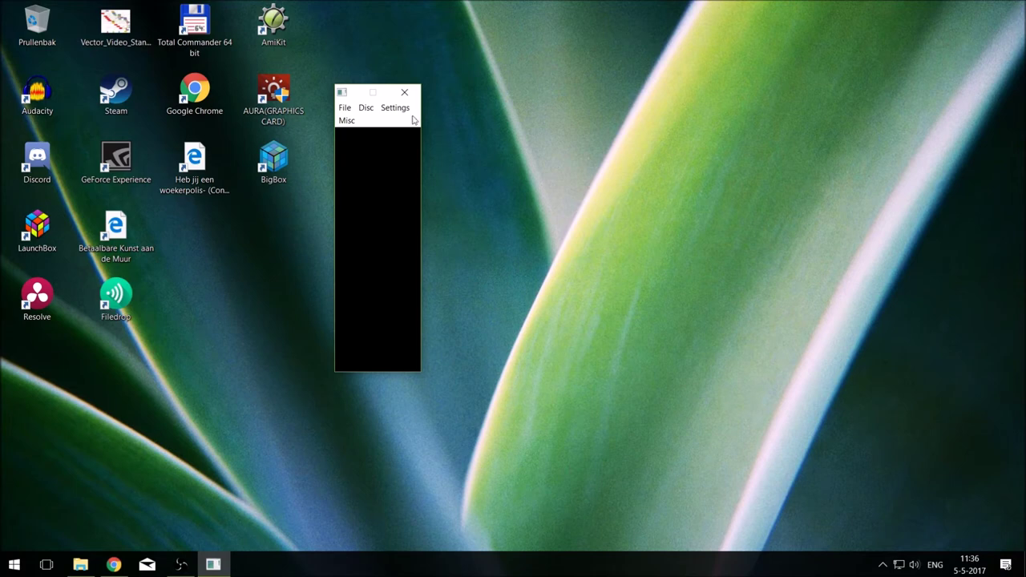
# Leave fullscreen, load rhapsody_dr2_x86_InstallationFloppy.img into drive A and reset the emulated machine
pyautogui.click(396, 107)
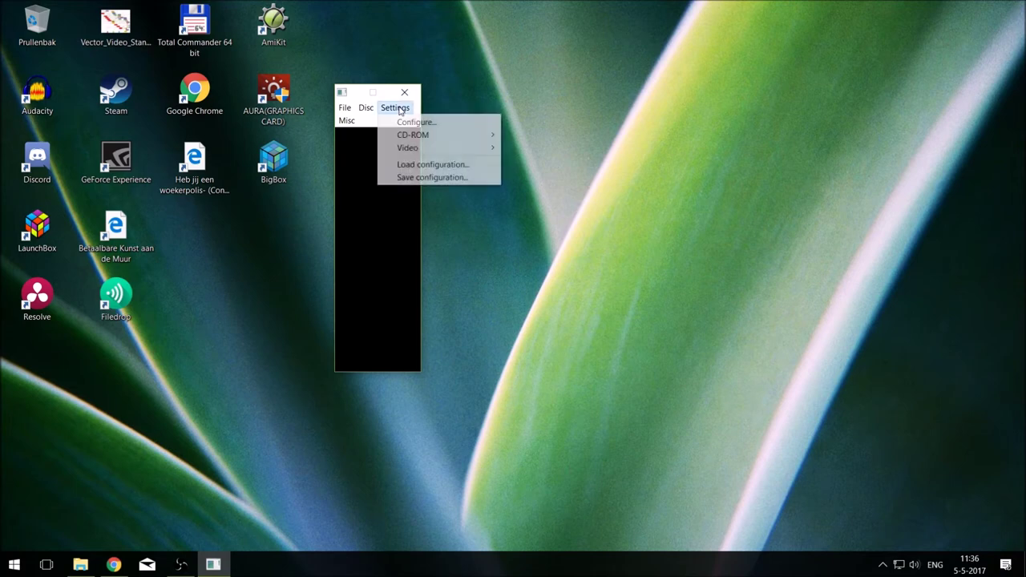
pyautogui.moveTo(365, 107)
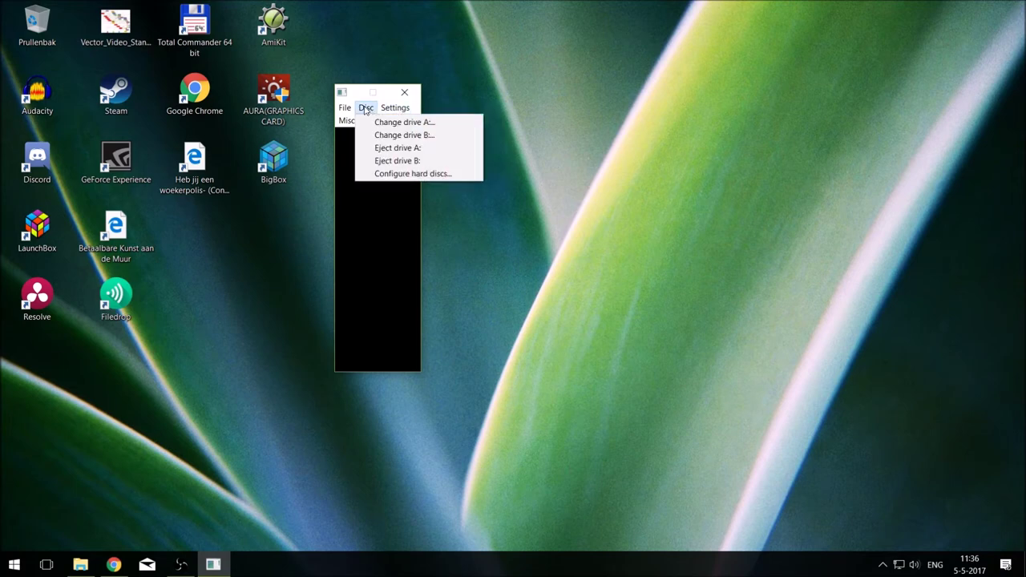
pyautogui.click(371, 122)
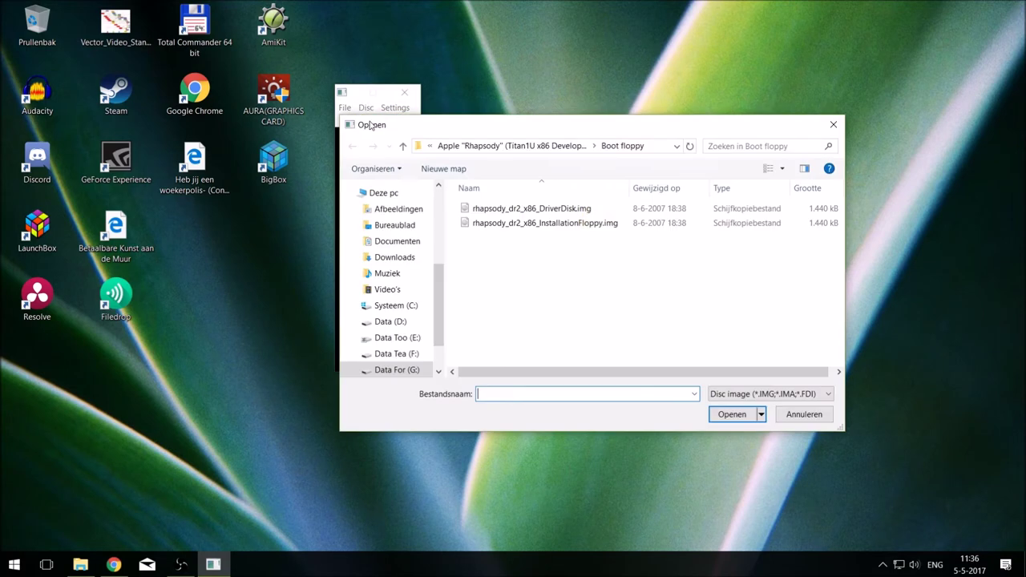
pyautogui.click(484, 224)
pyautogui.click(731, 415)
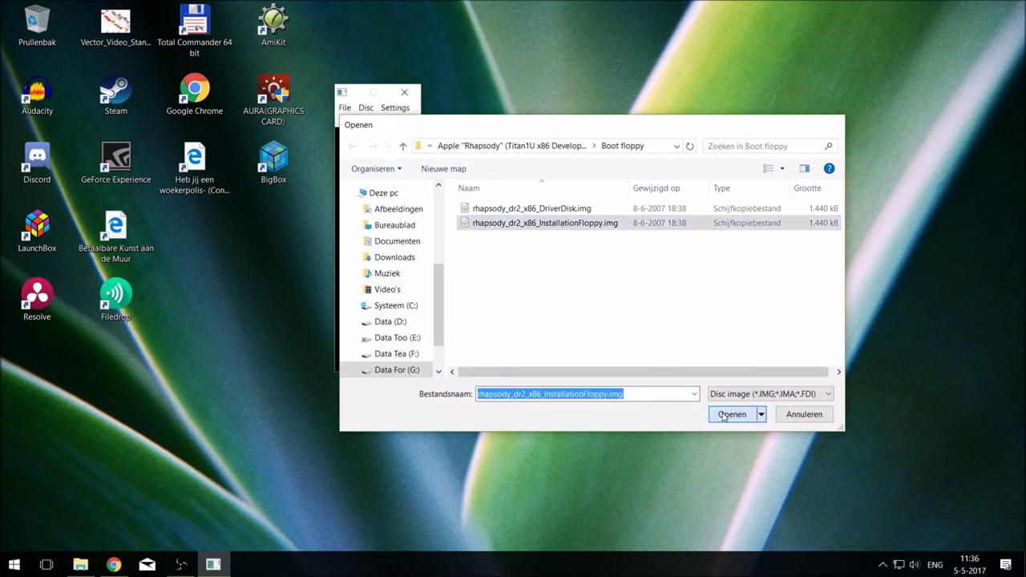
pyautogui.click(366, 109)
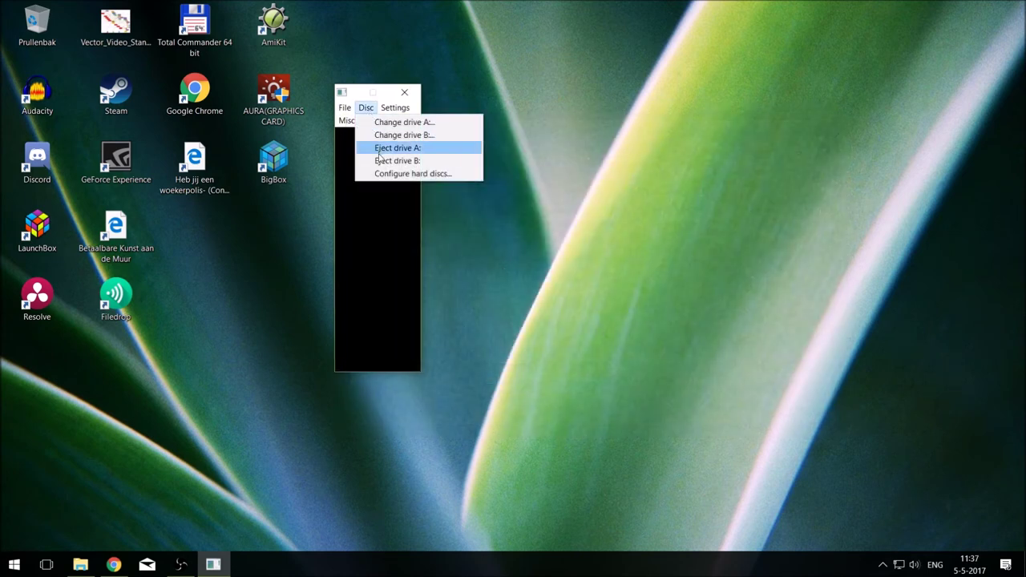
pyautogui.click(350, 124)
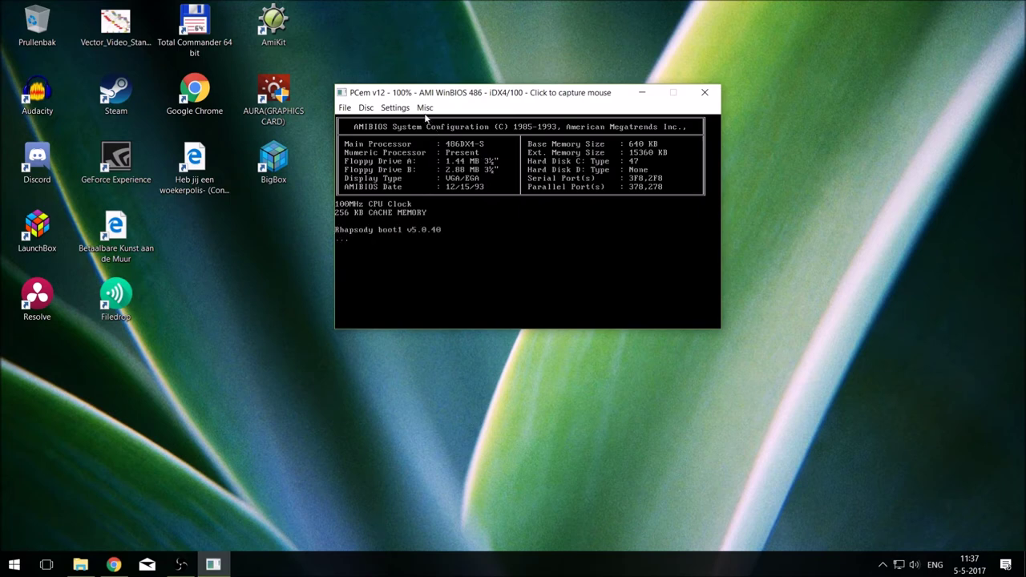
pyautogui.click(395, 108)
pyautogui.moveTo(425, 108)
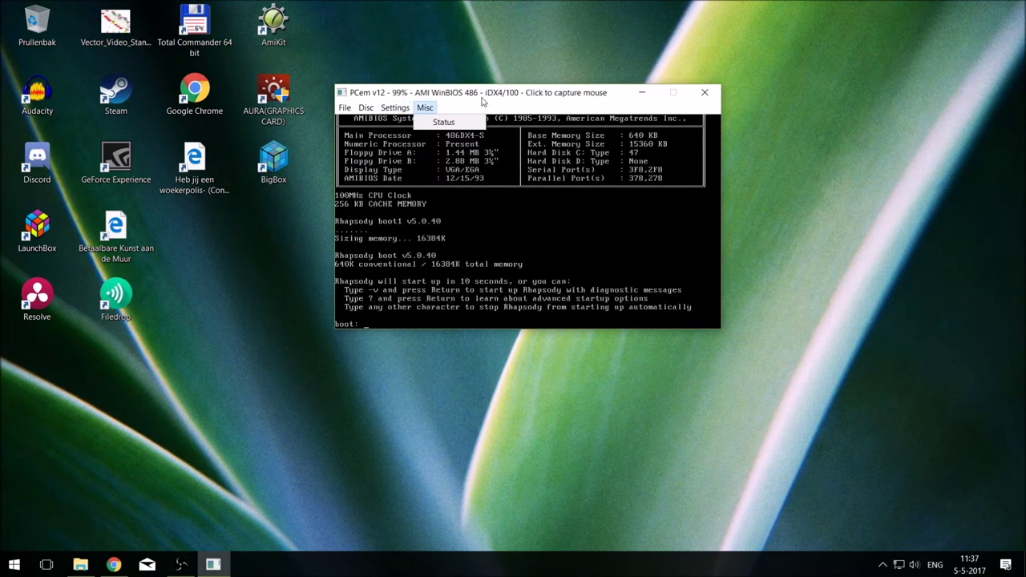
pyautogui.click(491, 102)
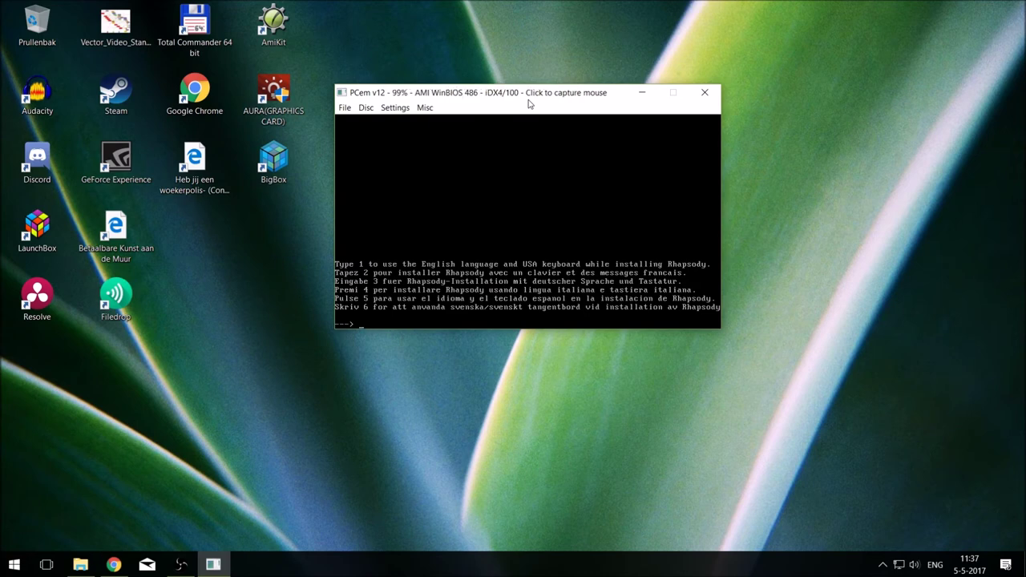
# Select English with the USA keyboard for the installer and choose option 1 to prepare to install Rhapsody
pyautogui.press('Return')
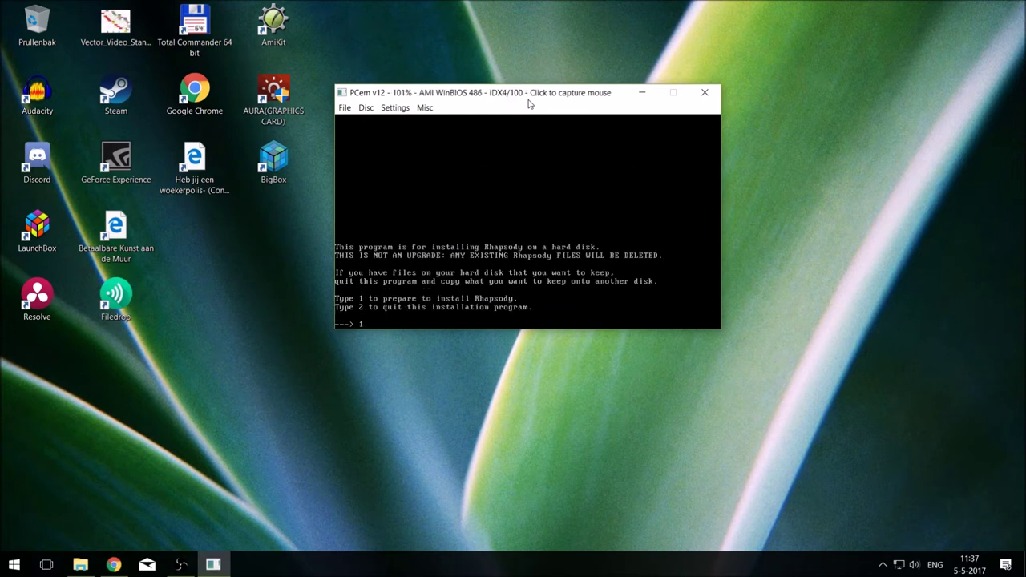
pyautogui.write('1')
pyautogui.press('Return')
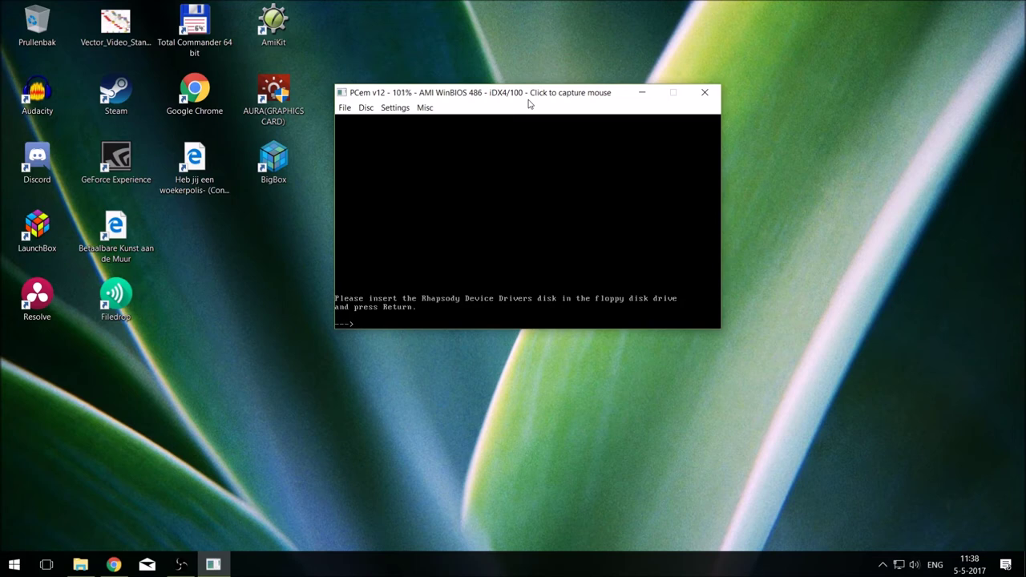
# Load rhapsody_dr2_x86_DriverDisk.img into drive A and continue past the installer's device drivers disk prompt
pyautogui.click(365, 107)
pyautogui.click(385, 122)
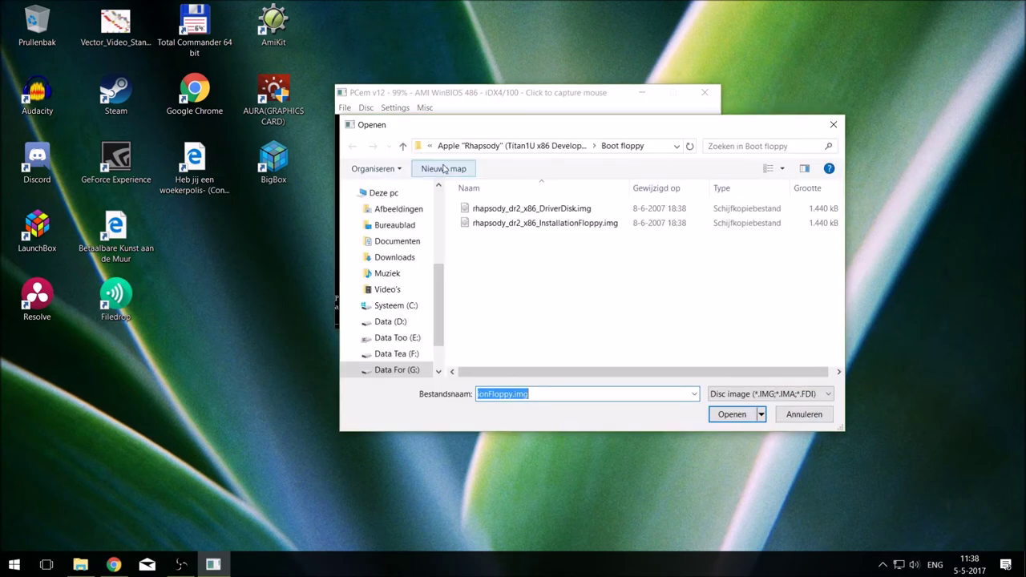
pyautogui.click(508, 211)
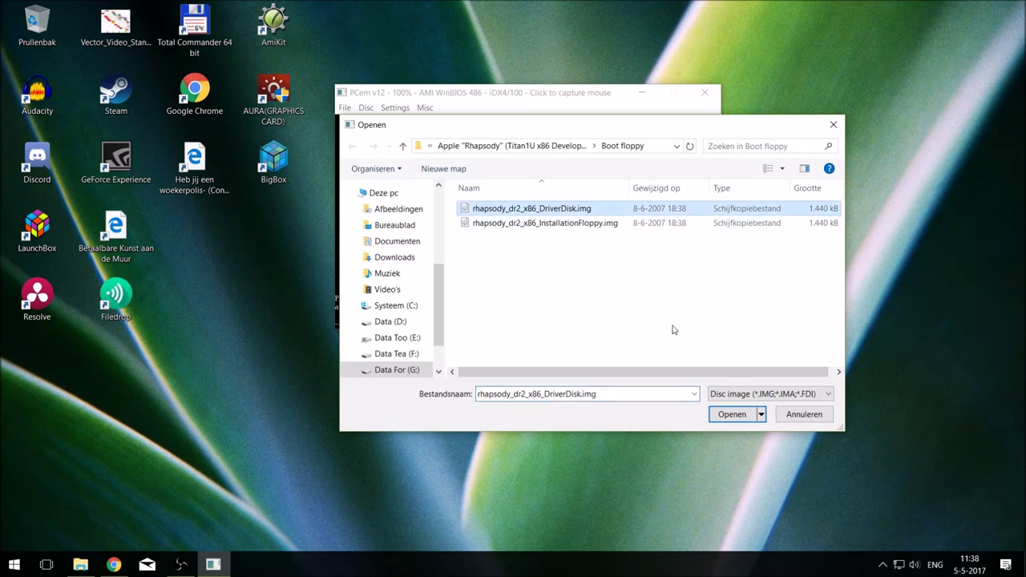
pyautogui.click(730, 414)
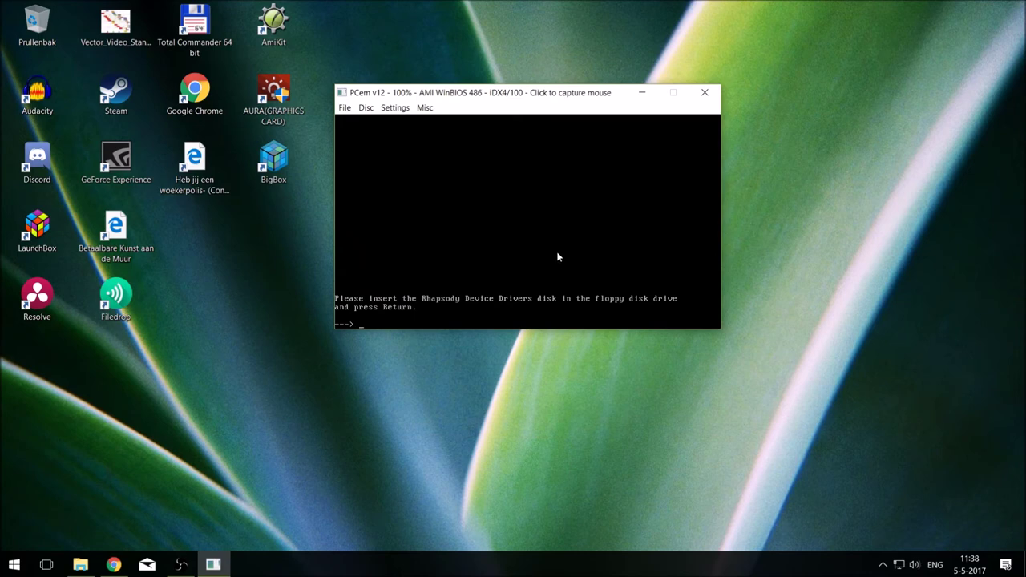
pyautogui.click(527, 221)
pyautogui.press('Return')
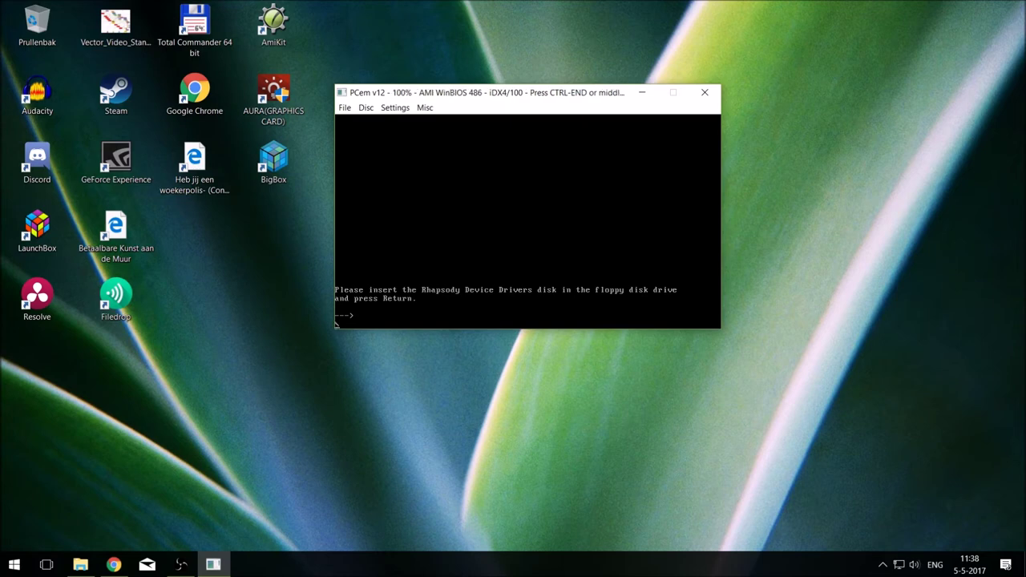
pyautogui.press('Return')
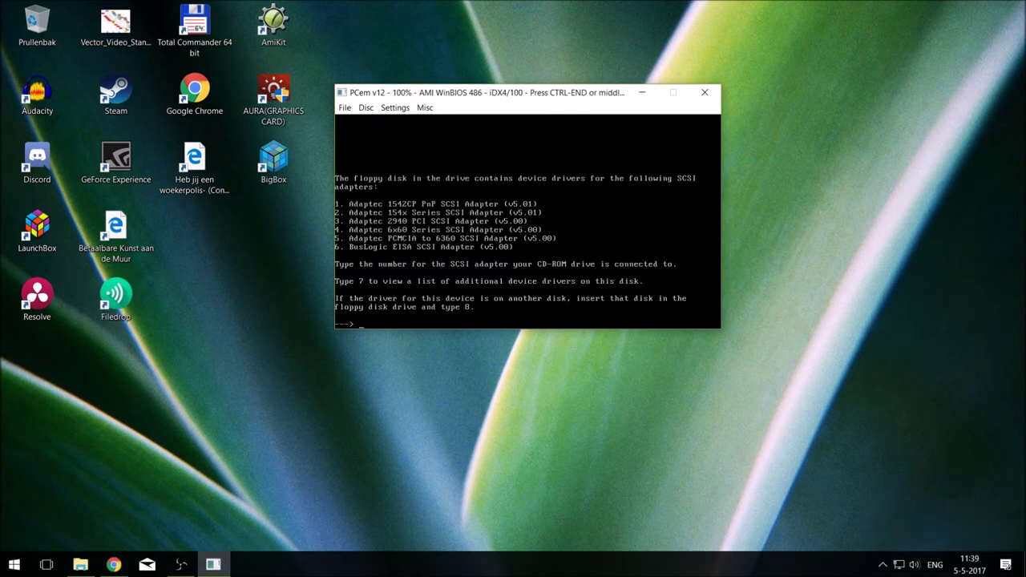
# Page through the driver lists with option 7 and choose option 3, EIDE and ATAPI Device Controller (v5.01), for the CD-ROM drive
pyautogui.press('Return')
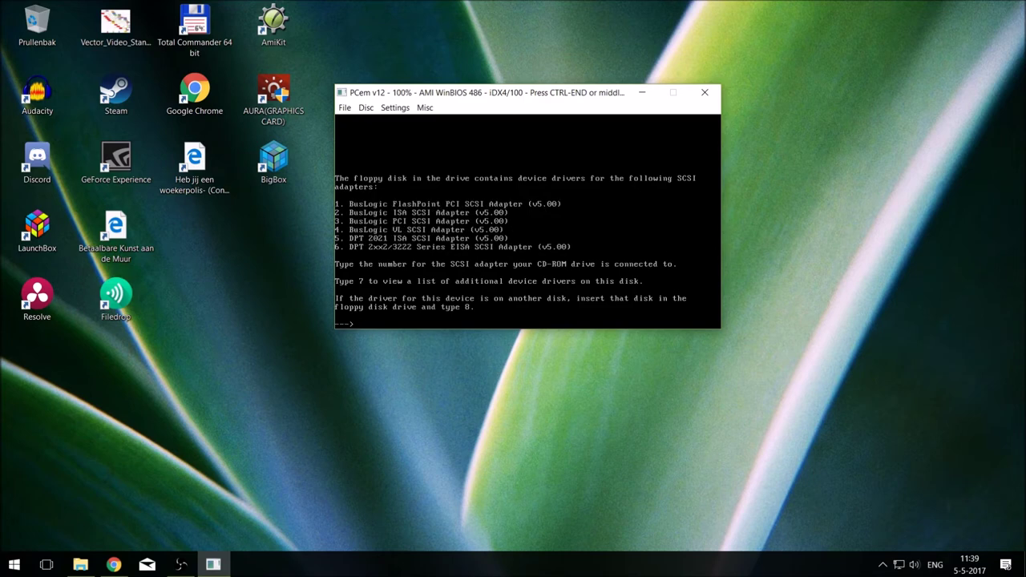
pyautogui.write('7')
pyautogui.press('Return')
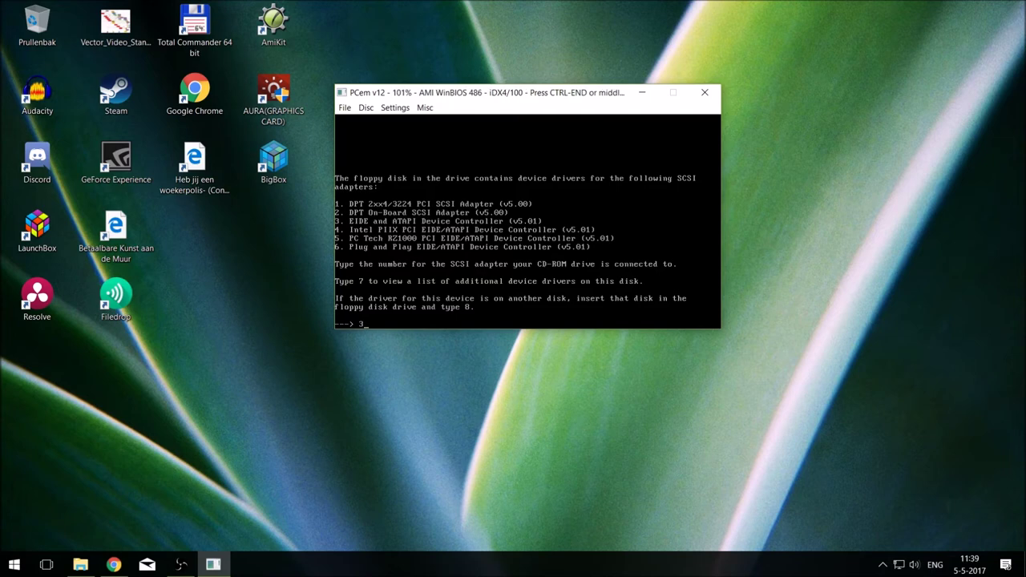
pyautogui.write('3')
pyautogui.press('Return')
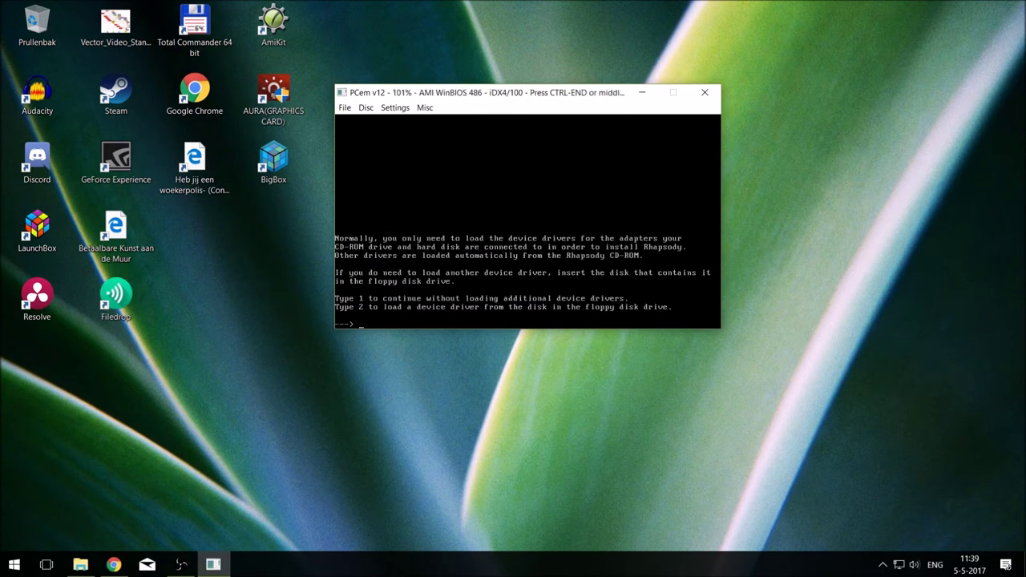
# Page through the hard disk controller driver lists with option 7 and choose a controller driver from the last list
pyautogui.press('Return')
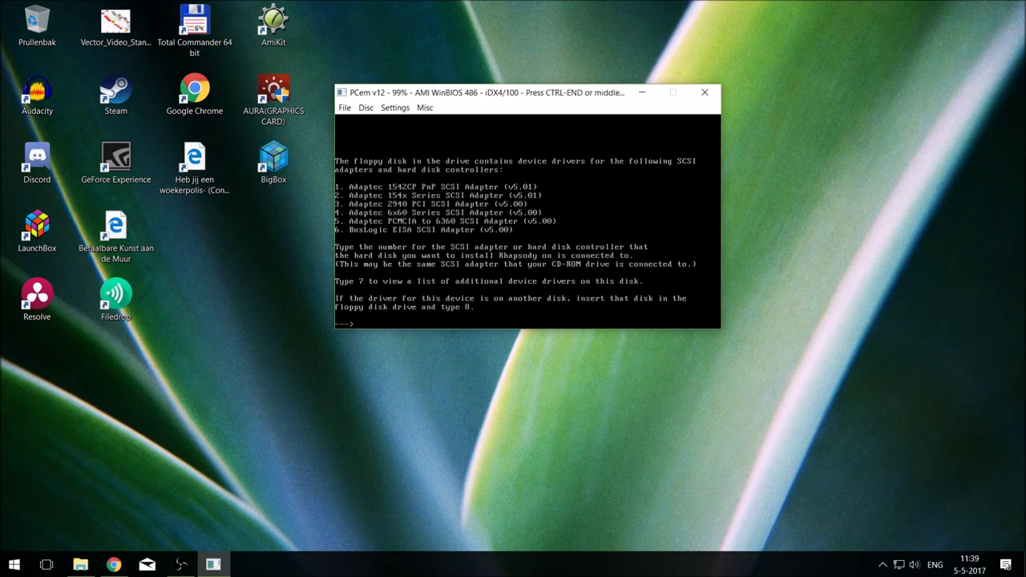
pyautogui.write('7')
pyautogui.press('Return')
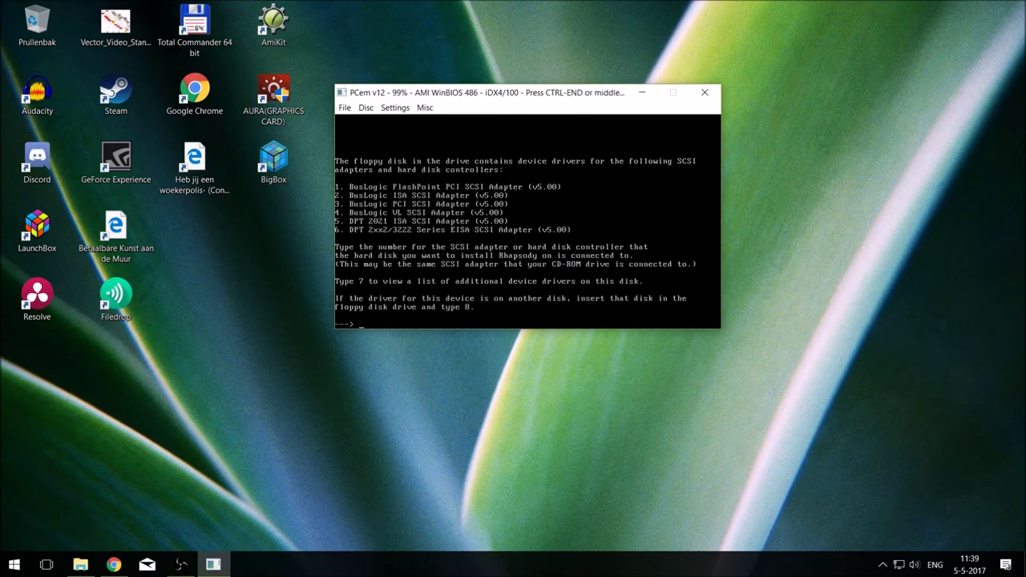
pyautogui.write('7')
pyautogui.press('Return')
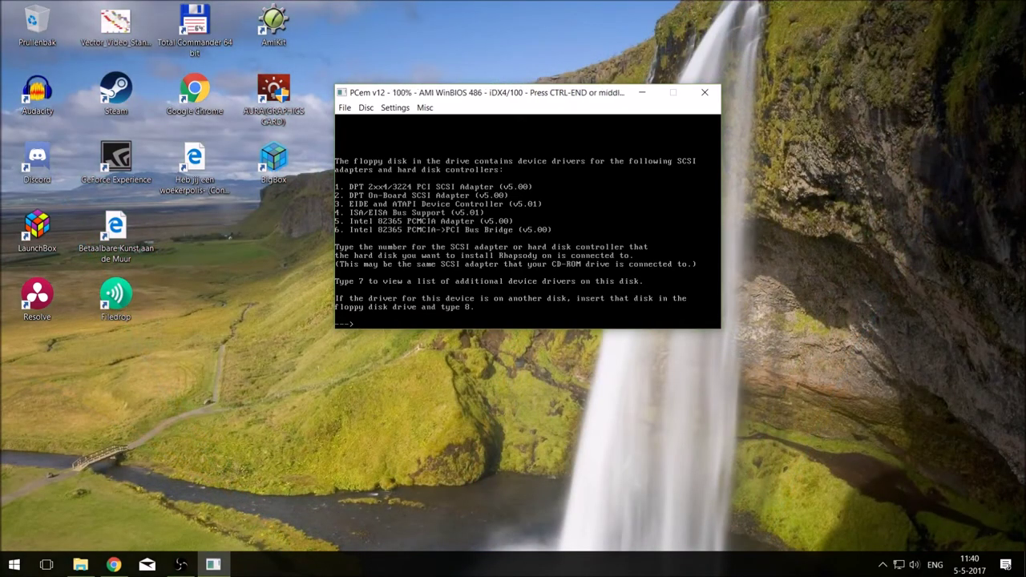
pyautogui.write('7')
pyautogui.press('Return')
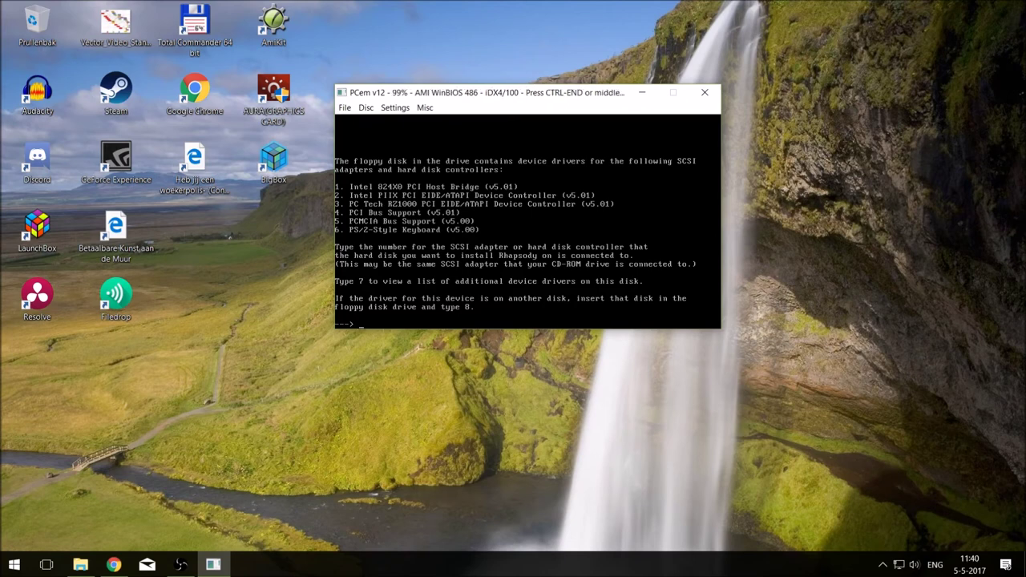
pyautogui.write('7')
pyautogui.press('Return')
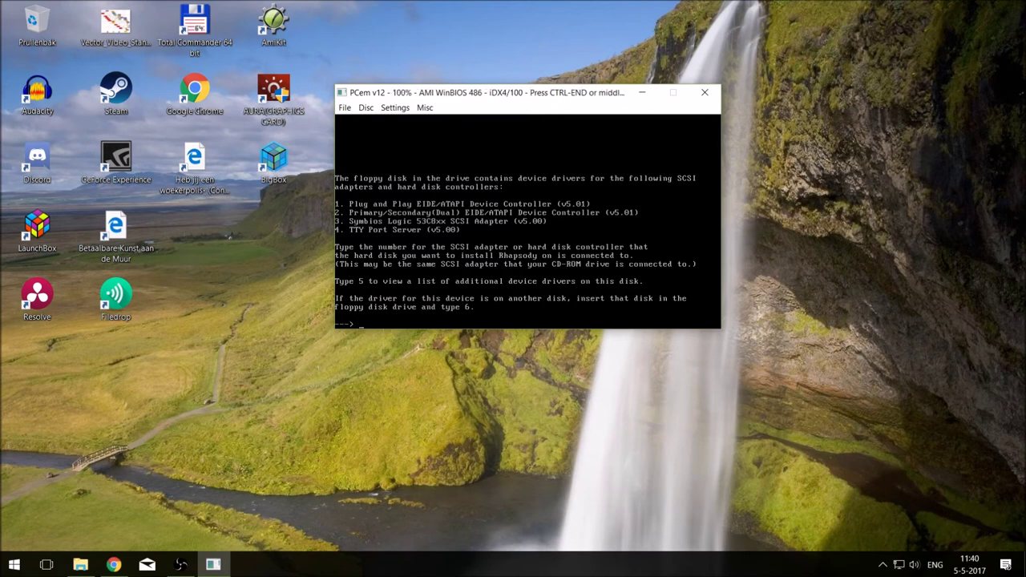
pyautogui.press('Return')
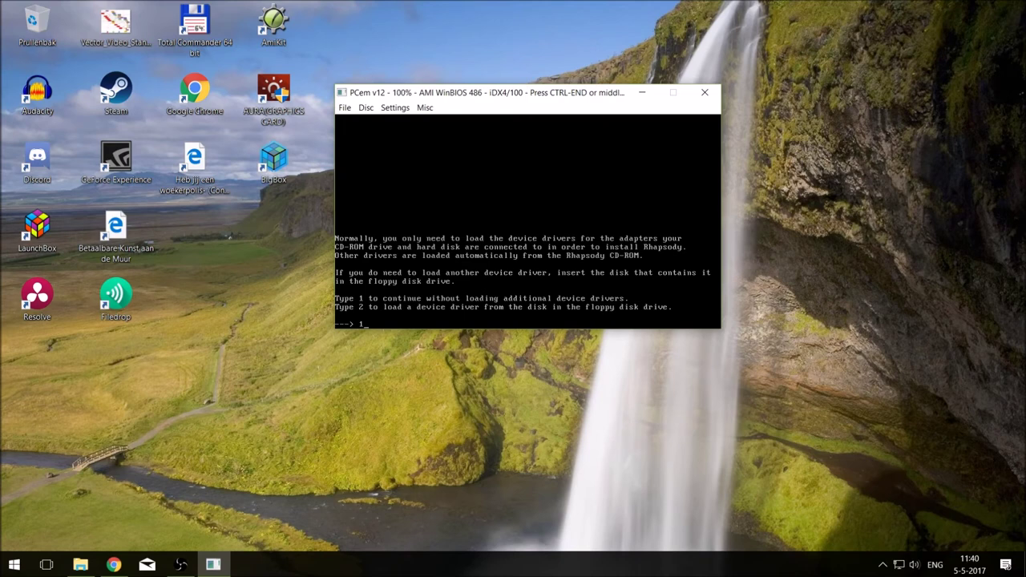
# Continue with option 1 without loading additional device drivers, and confirm with option 1 to proceed with the Rhapsody installation
pyautogui.write('1')
pyautogui.press('Return')
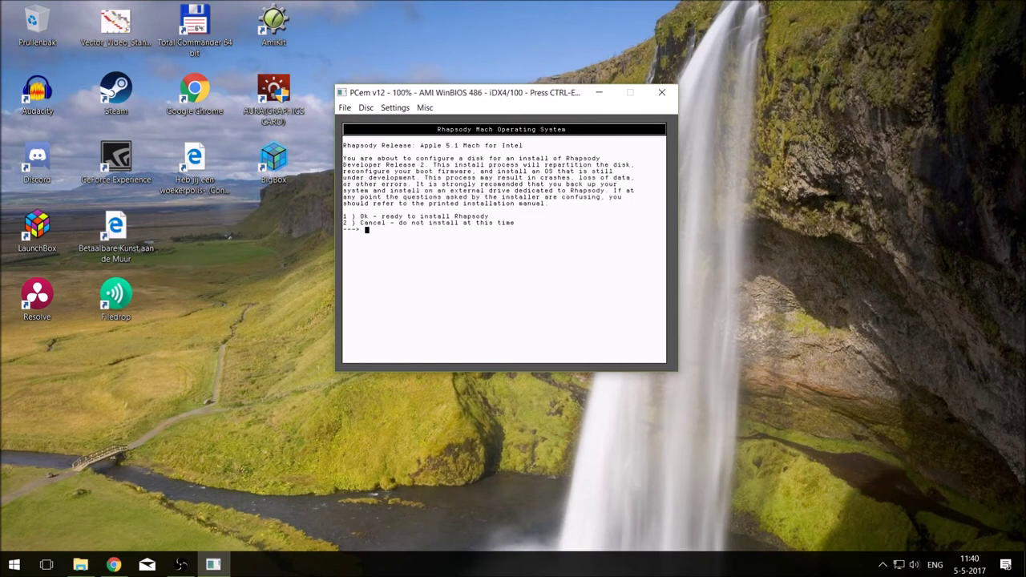
pyautogui.write('1')
pyautogui.press('Return')
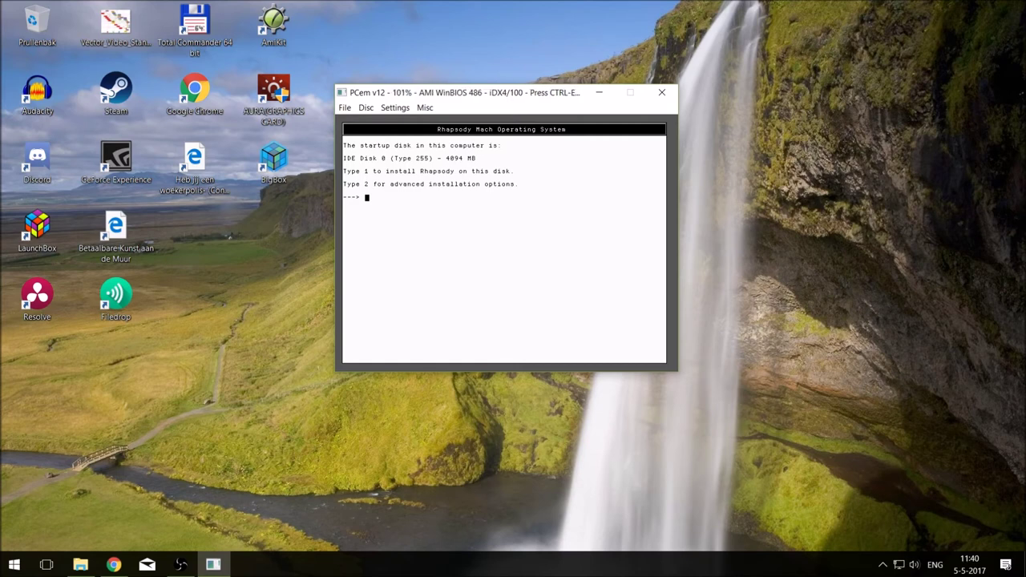
# Install Rhapsody on IDE Disk 0, using option 1 to erase the entire disk and option 1 to start installing
pyautogui.write('1')
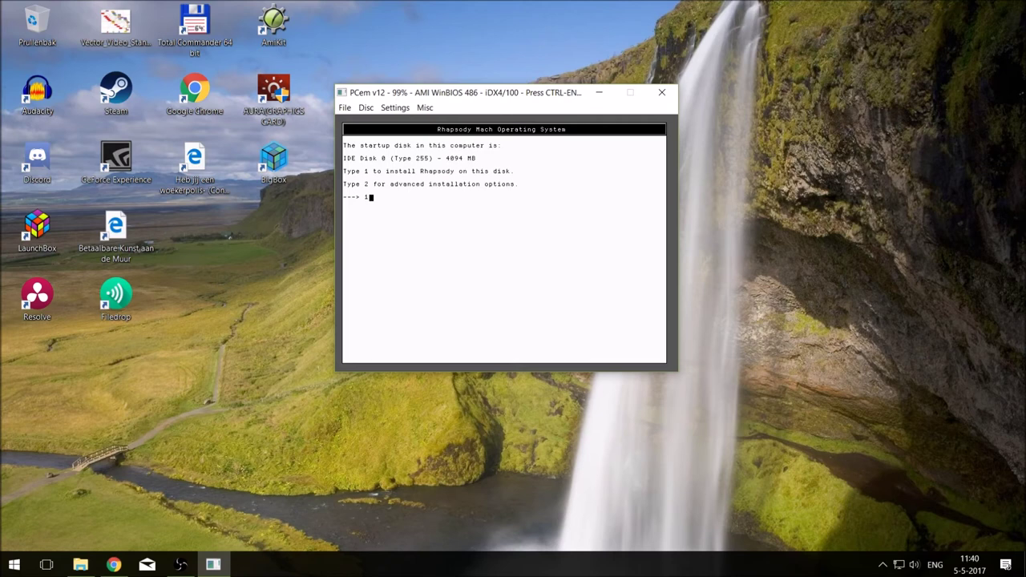
pyautogui.press('Return')
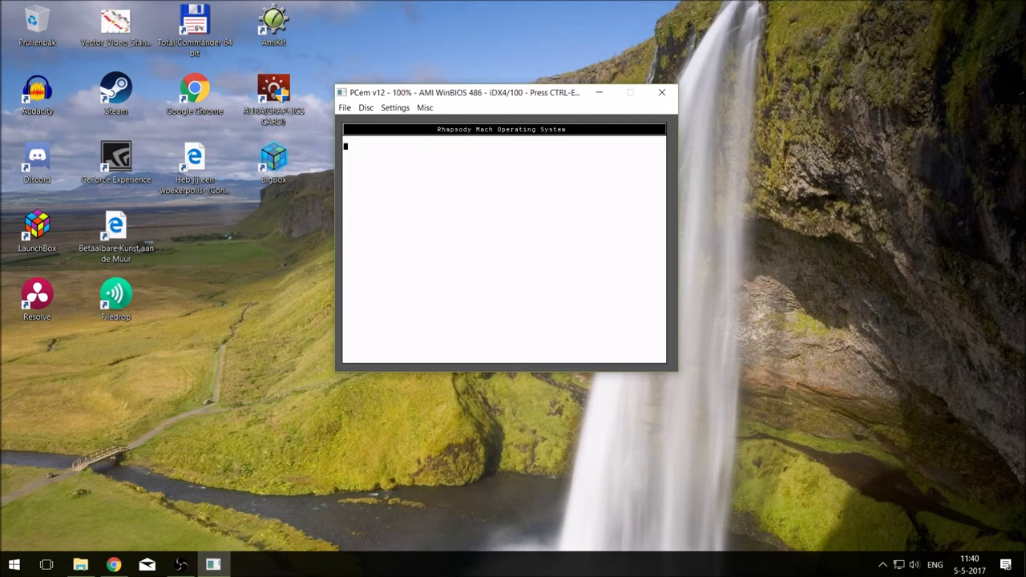
pyautogui.write('1')
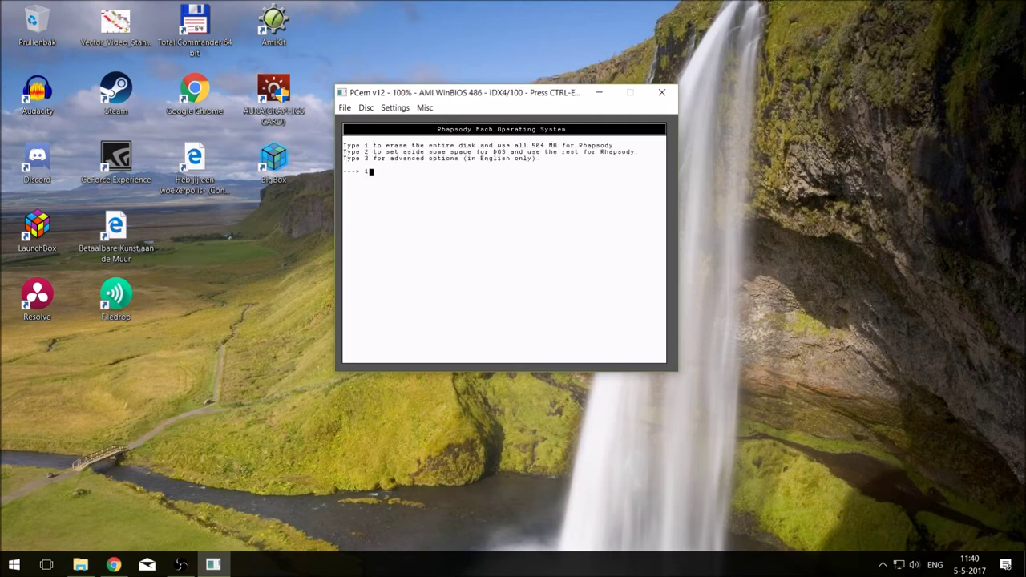
pyautogui.press('Return')
pyautogui.write('1')
pyautogui.press('Return')
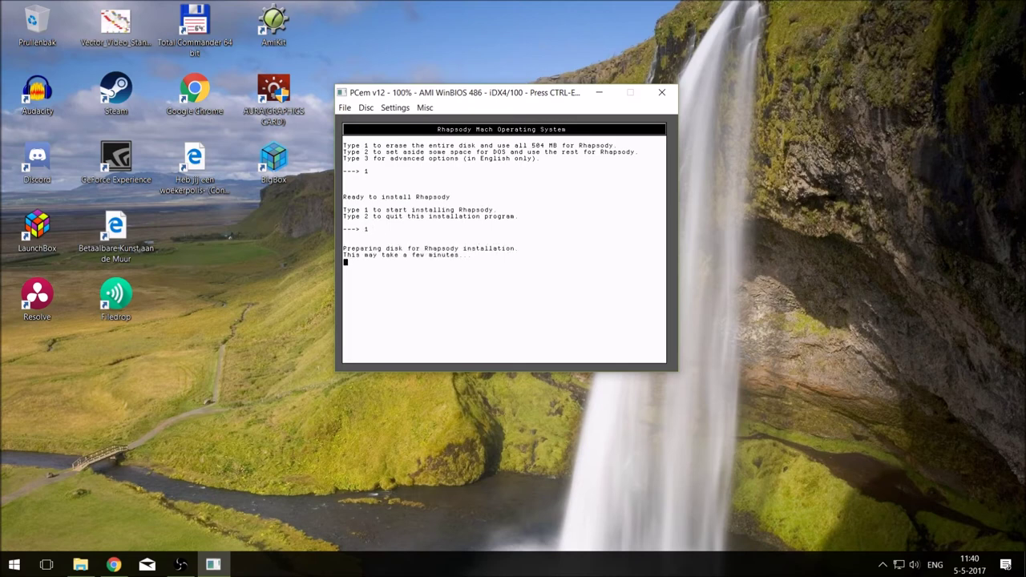
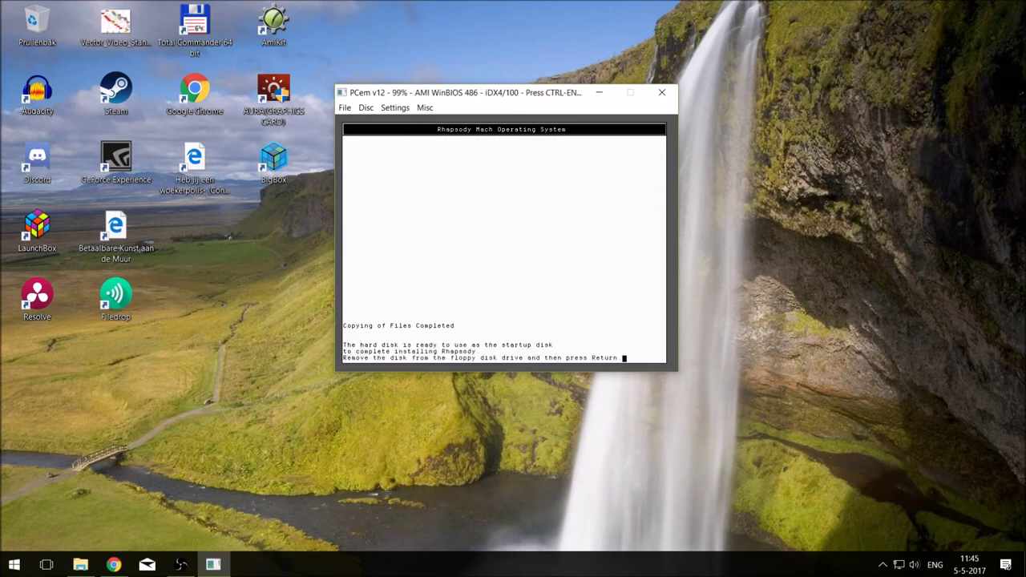
# Eject the floppy from drive A and continue past the prompt to start up from the hard disk
pyautogui.hotkey('ctrl', 'End')
pyautogui.click(366, 107)
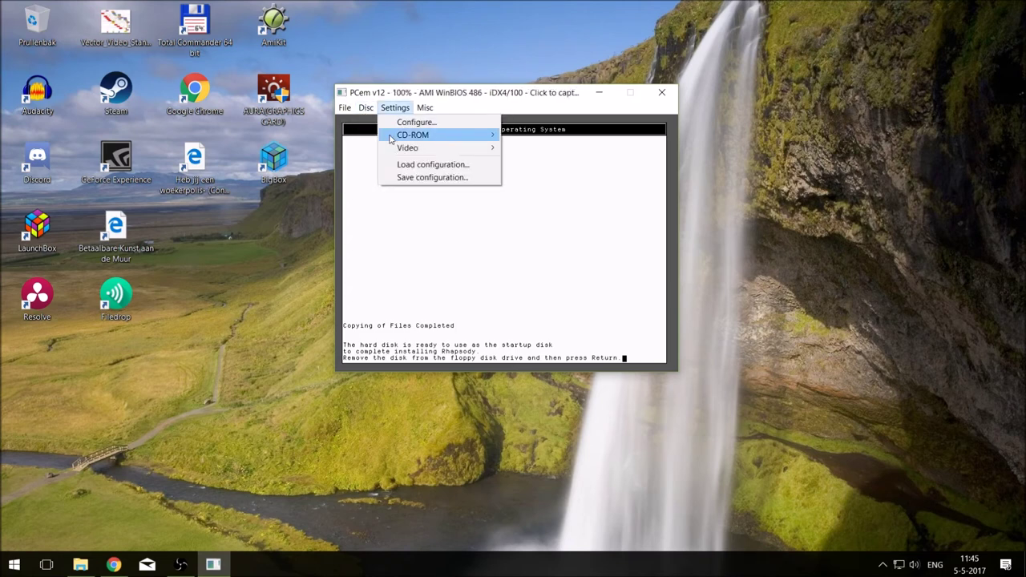
pyautogui.click(373, 148)
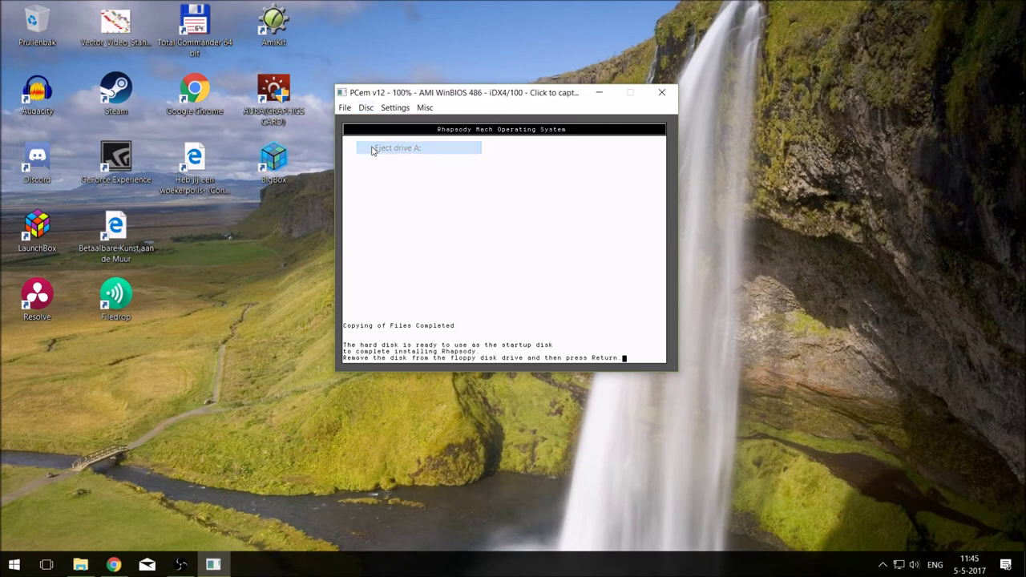
pyautogui.click(496, 243)
pyautogui.press('Return')
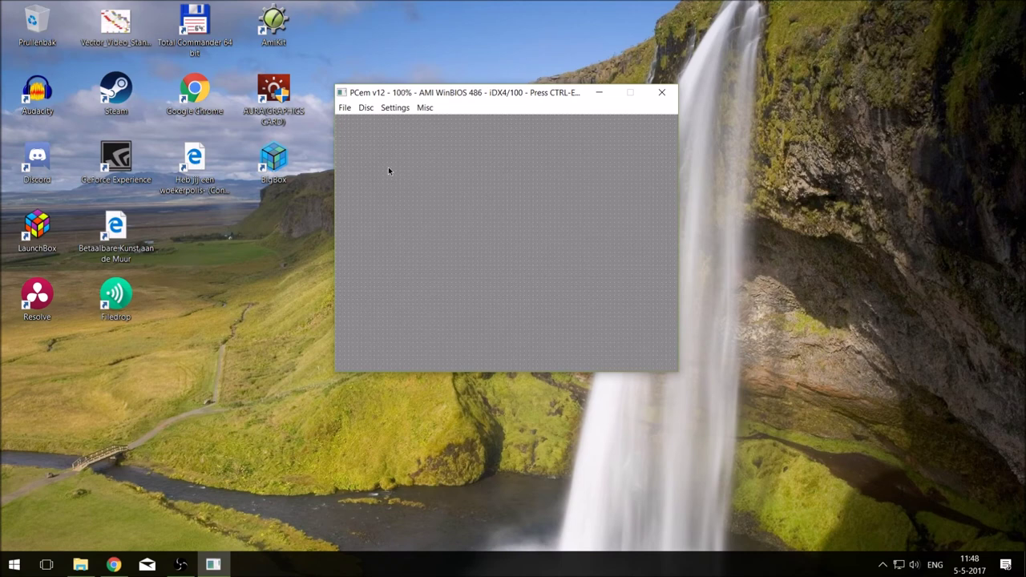
# Release the captured mouse and switch the emulator's video output to fullscreen
pyautogui.hotkey('ctrl', 'End')
pyautogui.click(394, 107)
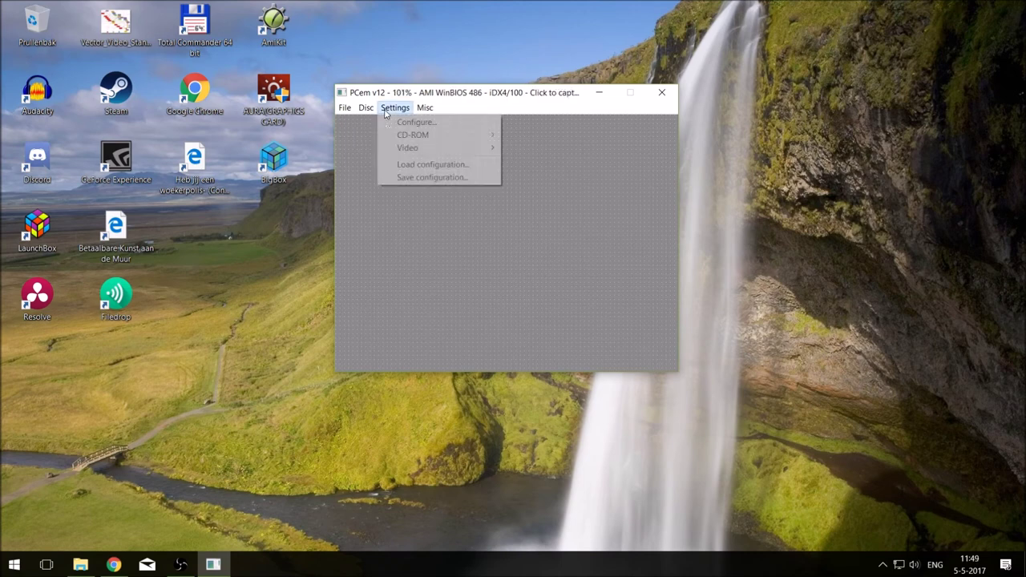
pyautogui.moveTo(465, 147)
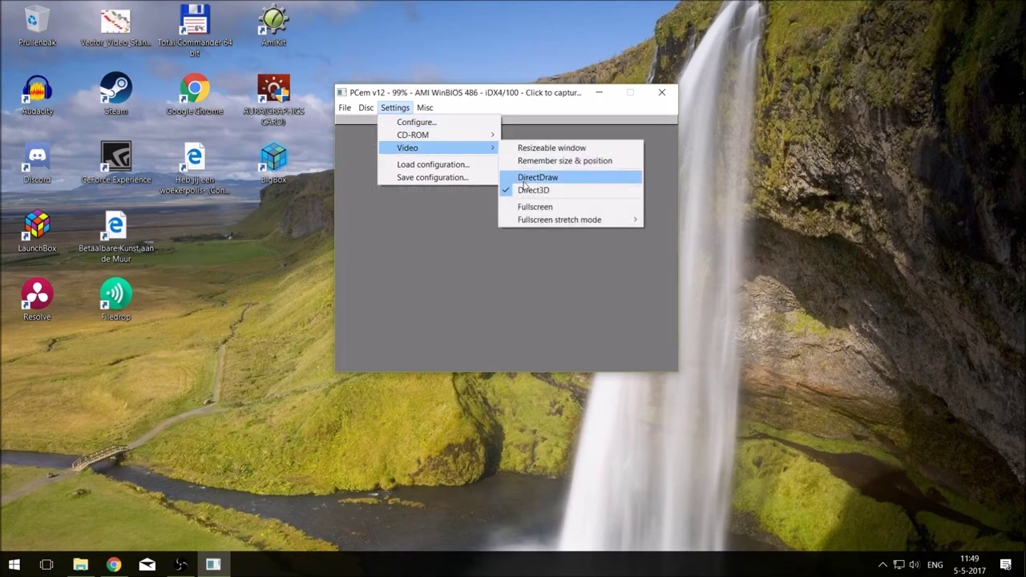
pyautogui.click(525, 207)
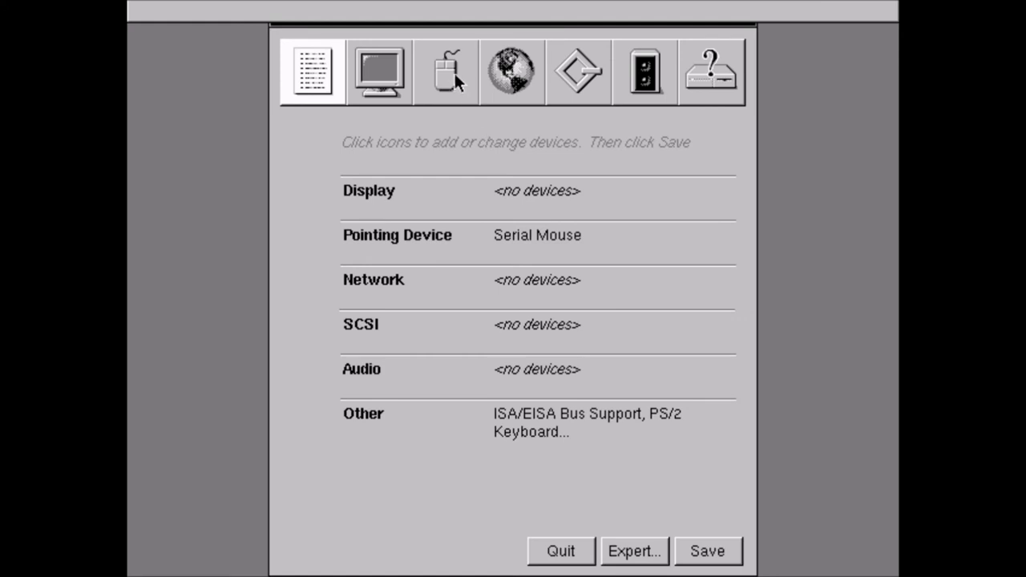
# Add the Default VGA Adapter (v5.01) display driver and check its selectable display modes
pyautogui.click(400, 74)
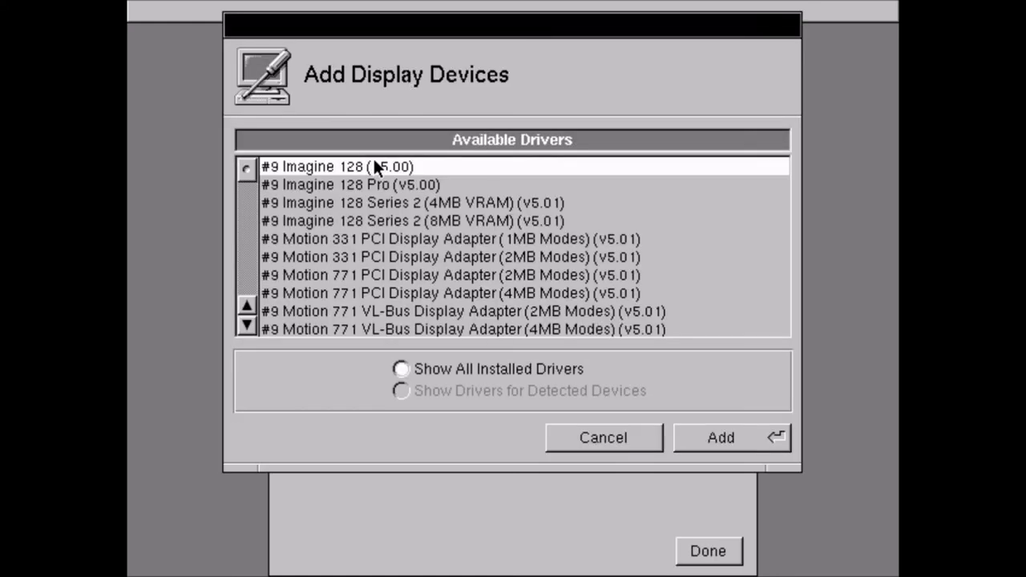
pyautogui.click(248, 328)
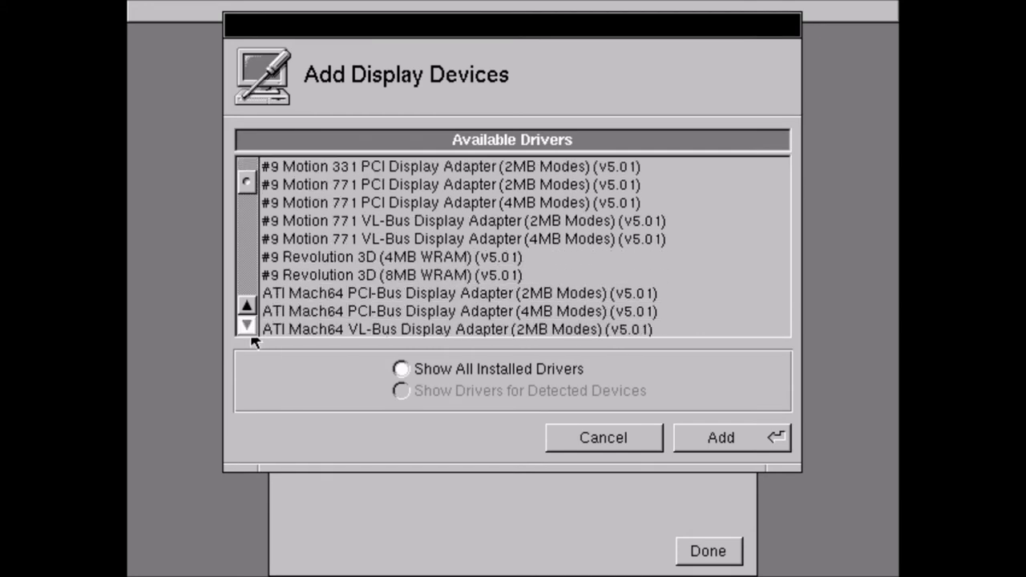
pyautogui.click(248, 327)
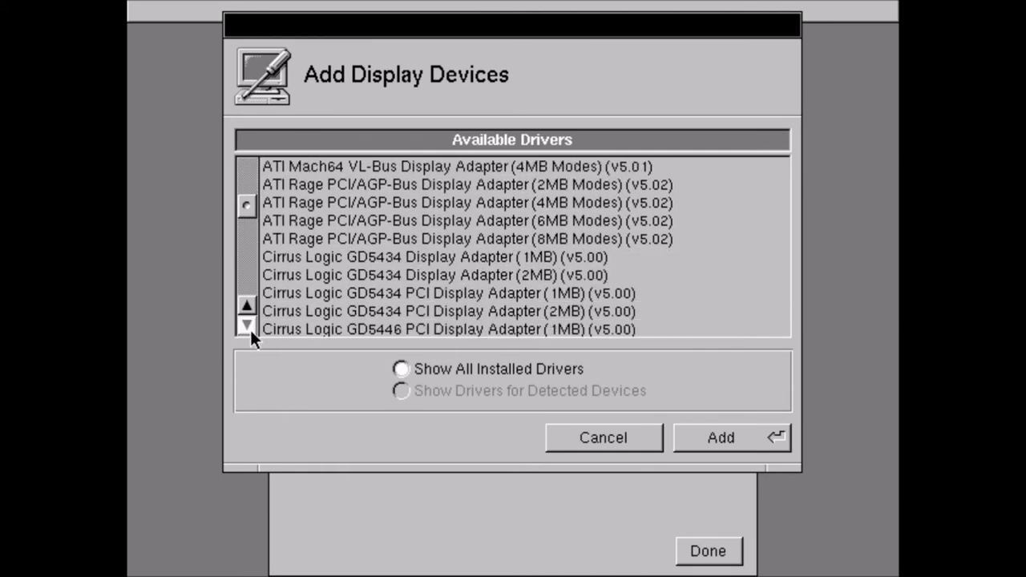
pyautogui.click(249, 326)
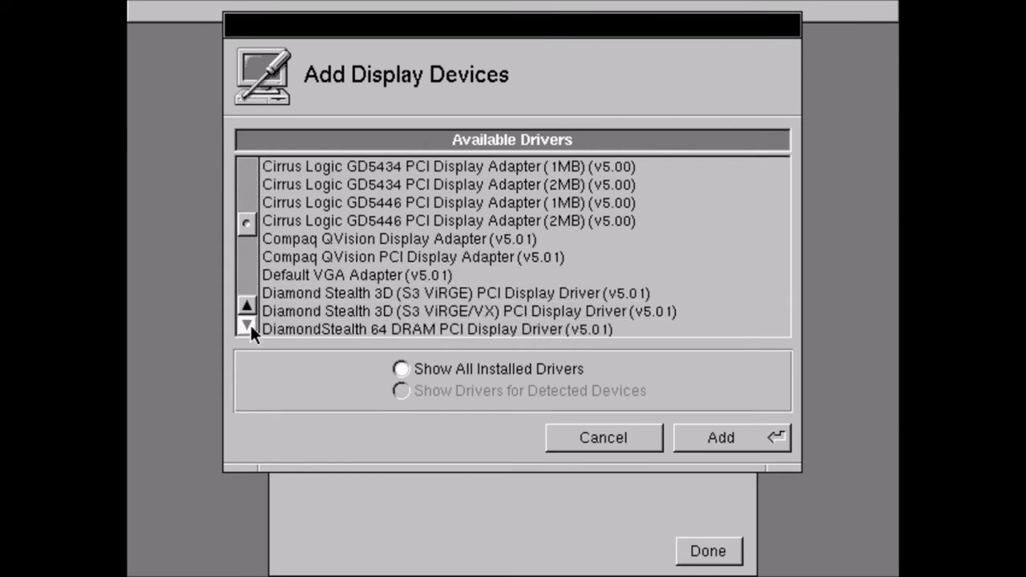
pyautogui.click(381, 277)
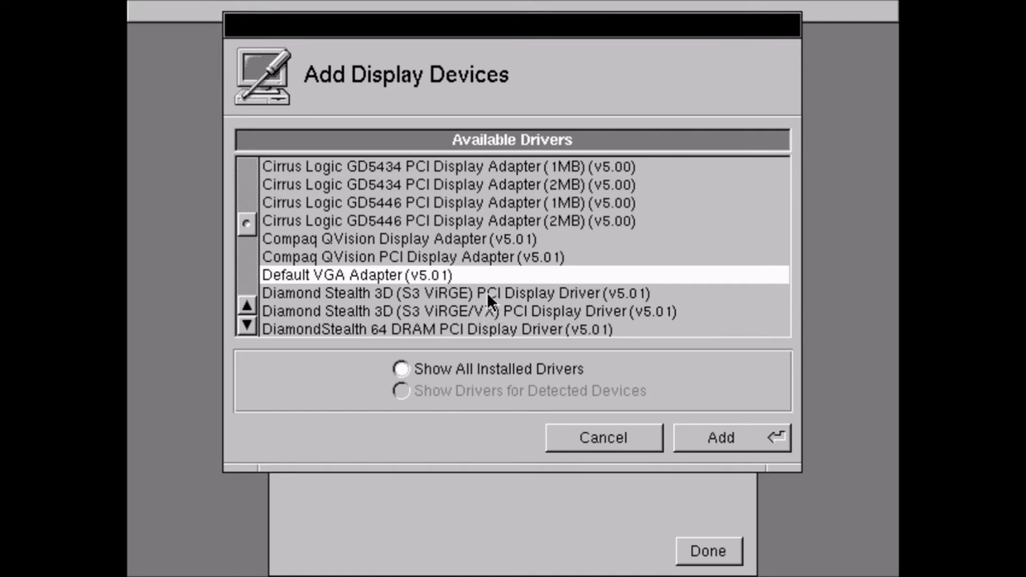
pyautogui.click(724, 436)
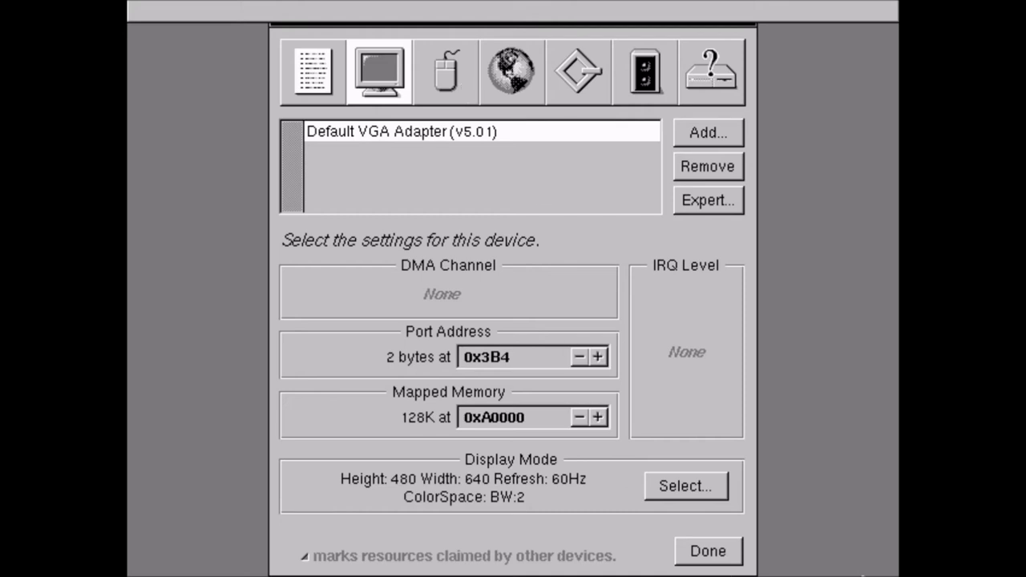
pyautogui.click(686, 486)
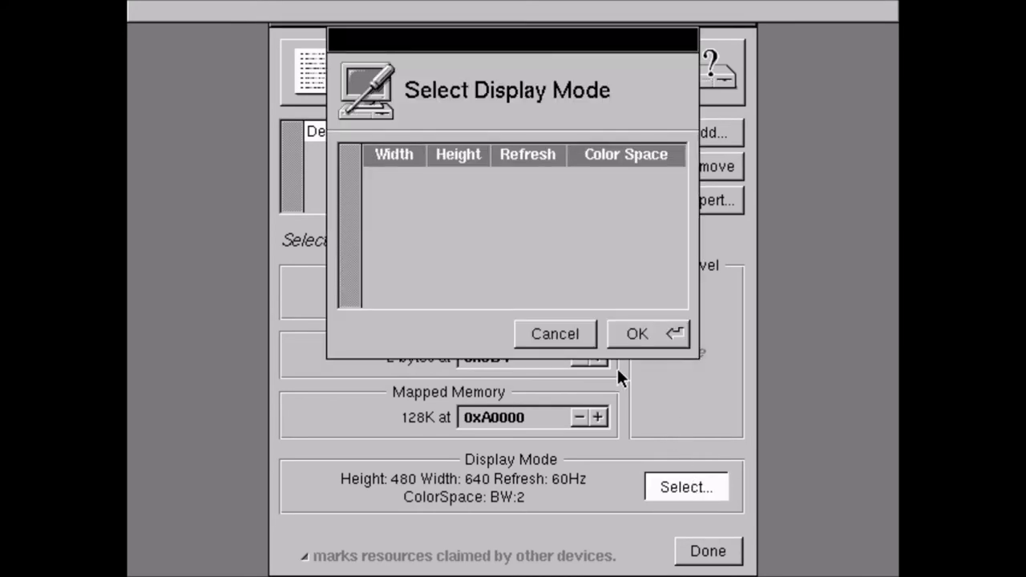
pyautogui.click(586, 339)
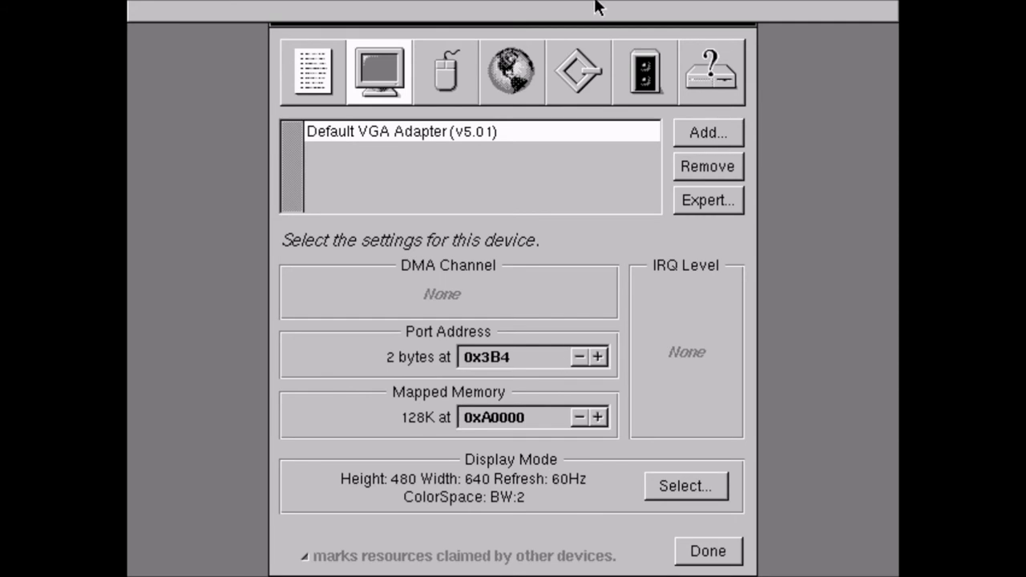
# Check the pointing device settings and the list of available network drivers without adding a network device
pyautogui.click(456, 89)
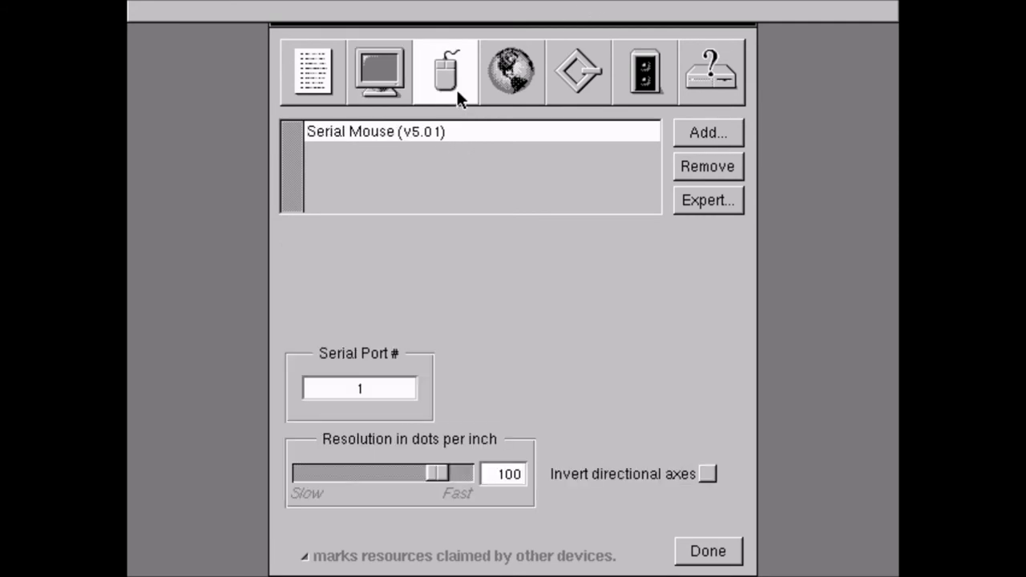
pyautogui.click(485, 85)
pyautogui.click(707, 132)
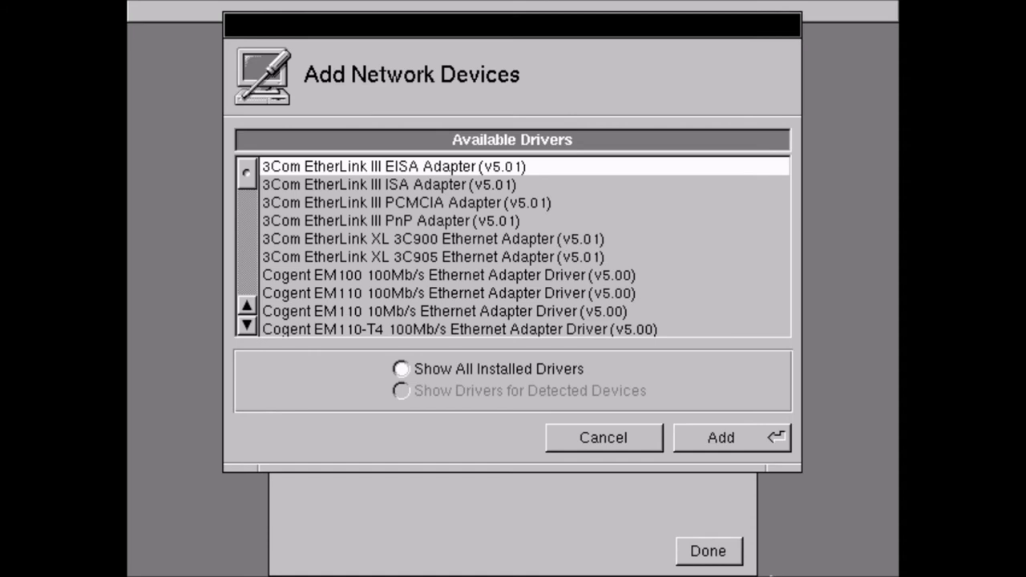
pyautogui.click(601, 434)
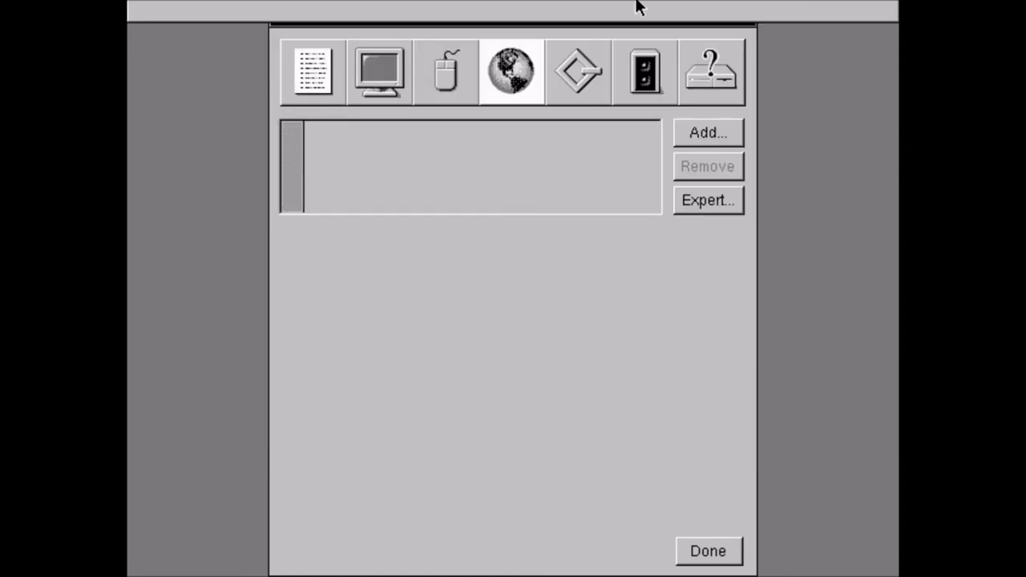
# Add the Sound Blaster 8 (v5.01) audio driver and save the device configuration
pyautogui.click(641, 50)
pyautogui.click(707, 132)
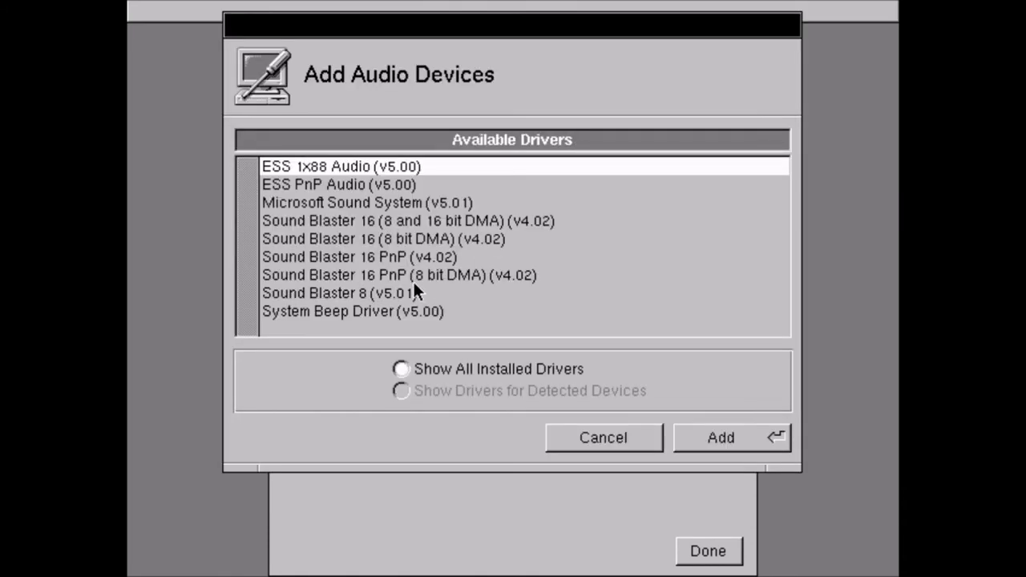
pyautogui.click(414, 292)
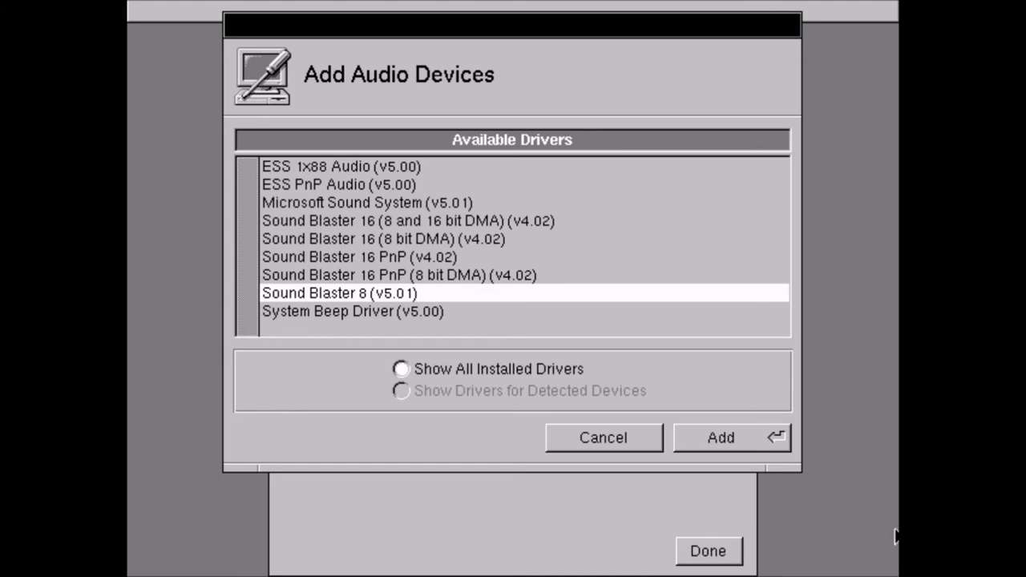
pyautogui.click(703, 438)
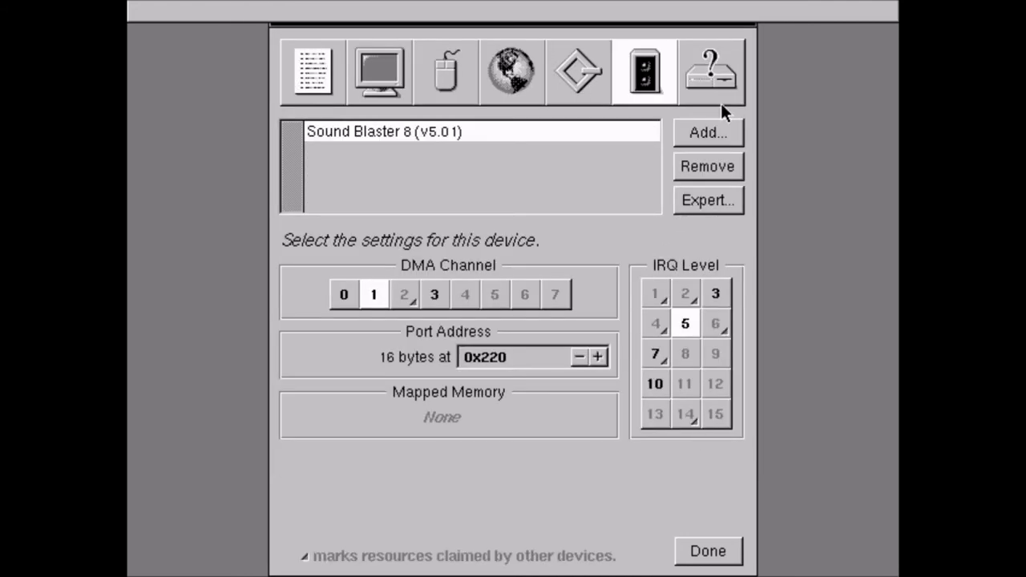
pyautogui.click(686, 553)
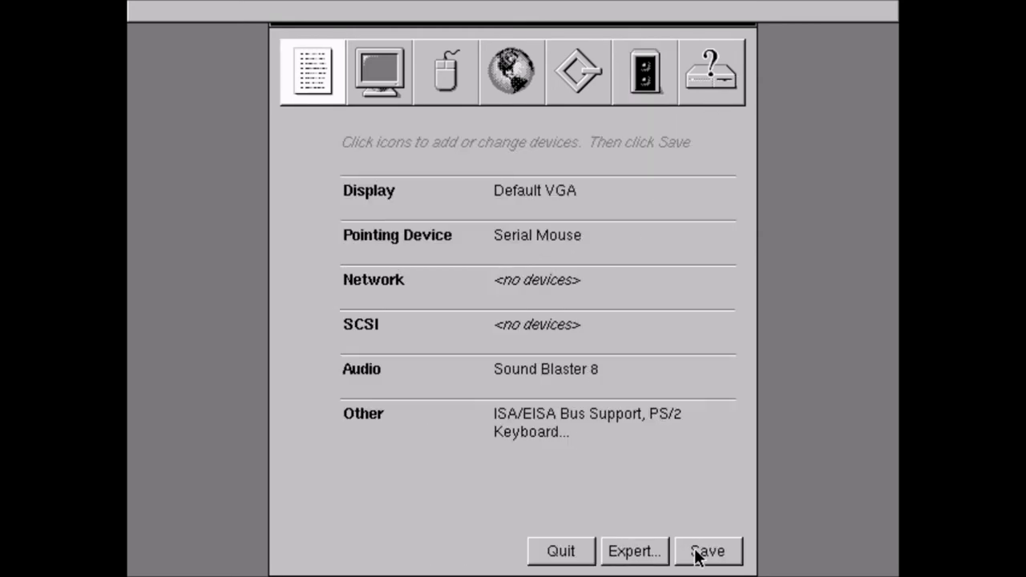
pyautogui.click(699, 555)
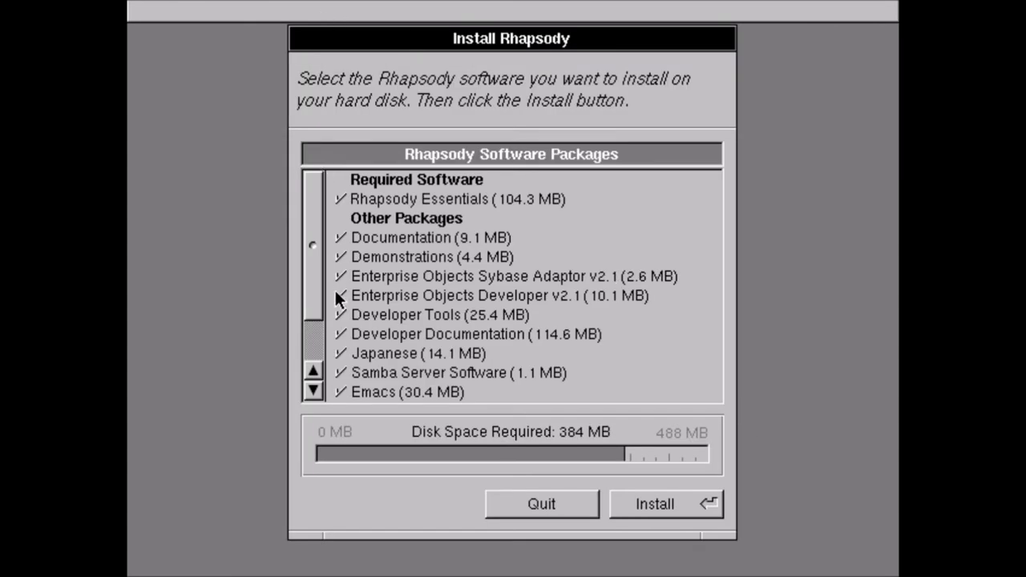
# Exclude the Japanese package from the software selection, keep Developer Documentation included, and start installing the selected Rhapsody packages
pyautogui.click(347, 342)
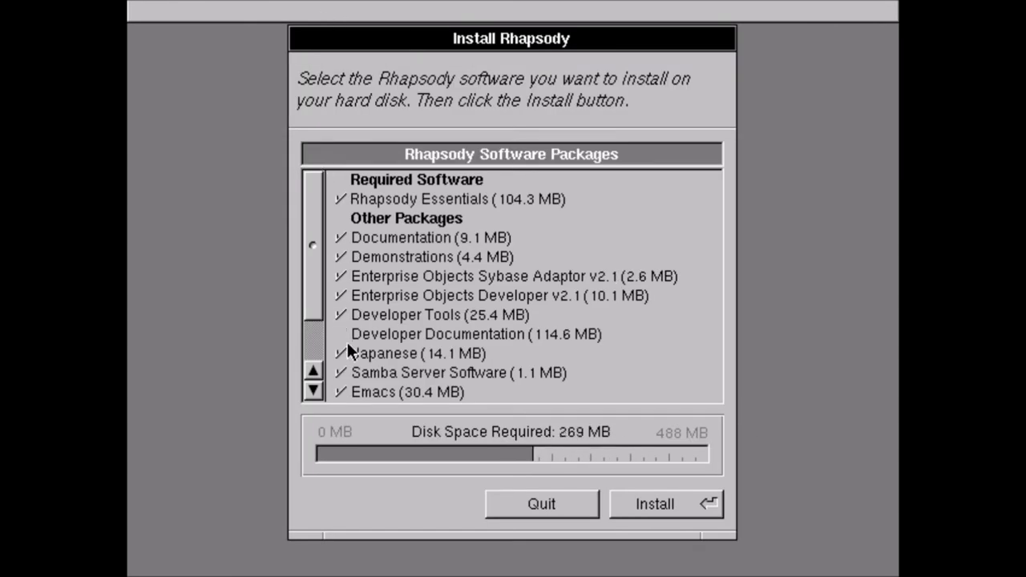
pyautogui.click(340, 334)
pyautogui.click(340, 360)
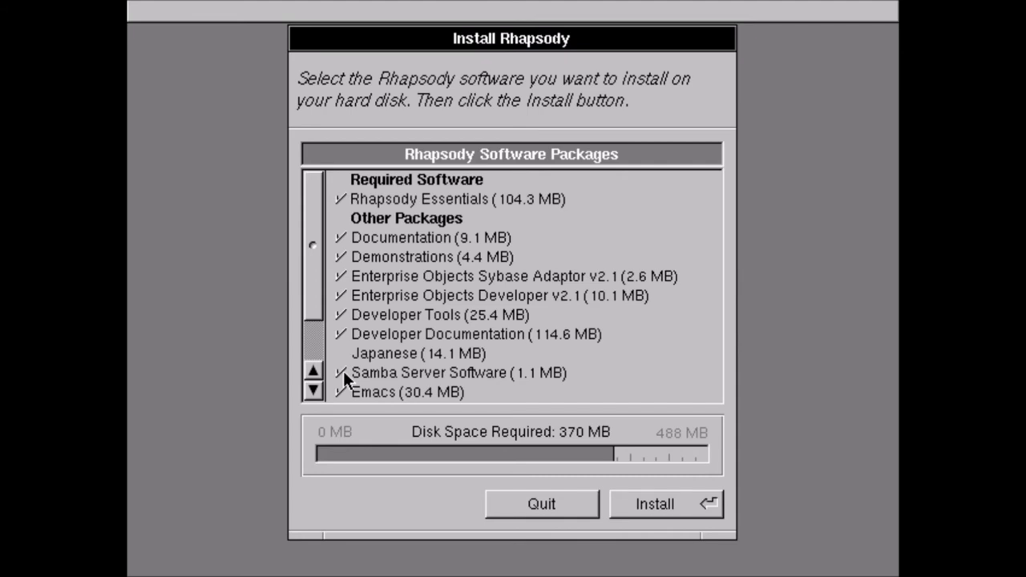
pyautogui.click(650, 503)
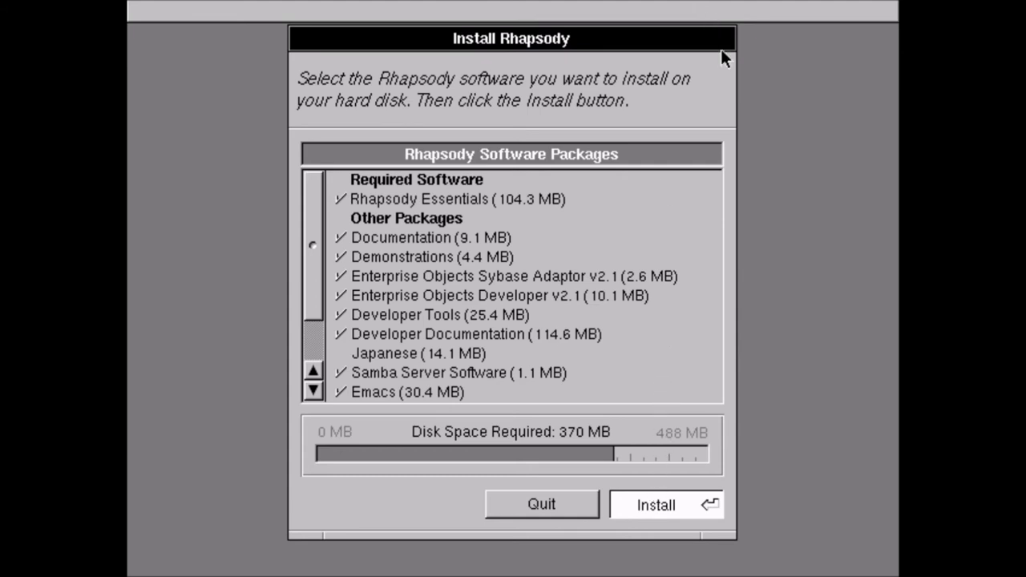
pyautogui.press('Return')
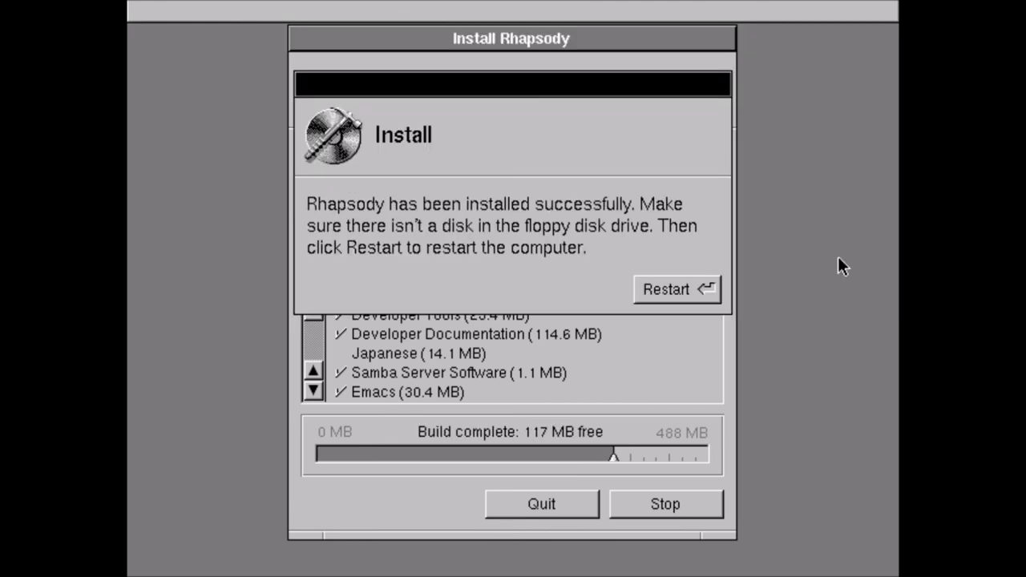
# Restart the computer and start up Rhapsody with diagnostic messages using the -v boot option
pyautogui.click(680, 286)
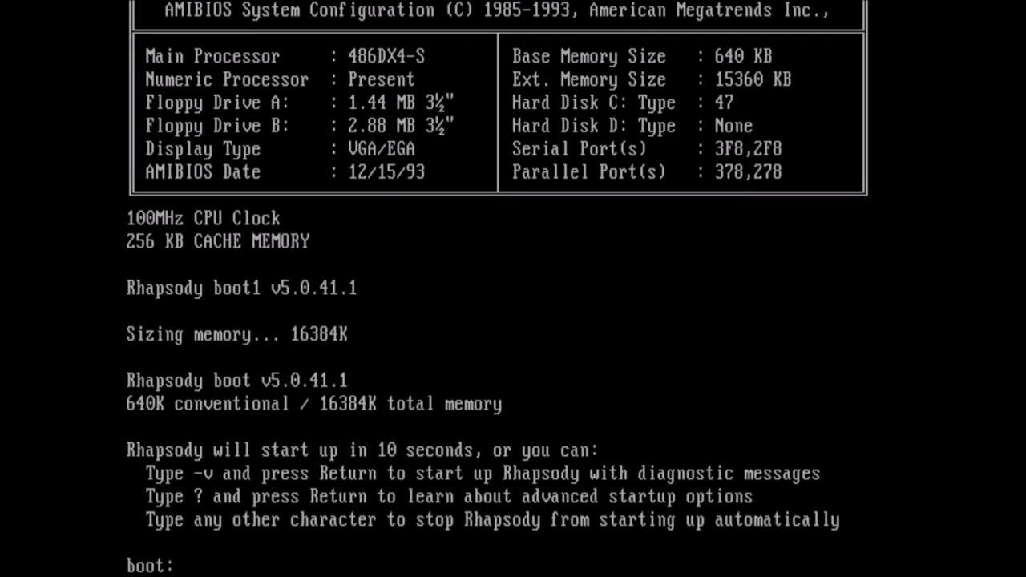
pyautogui.write('-v')
pyautogui.press('Return')
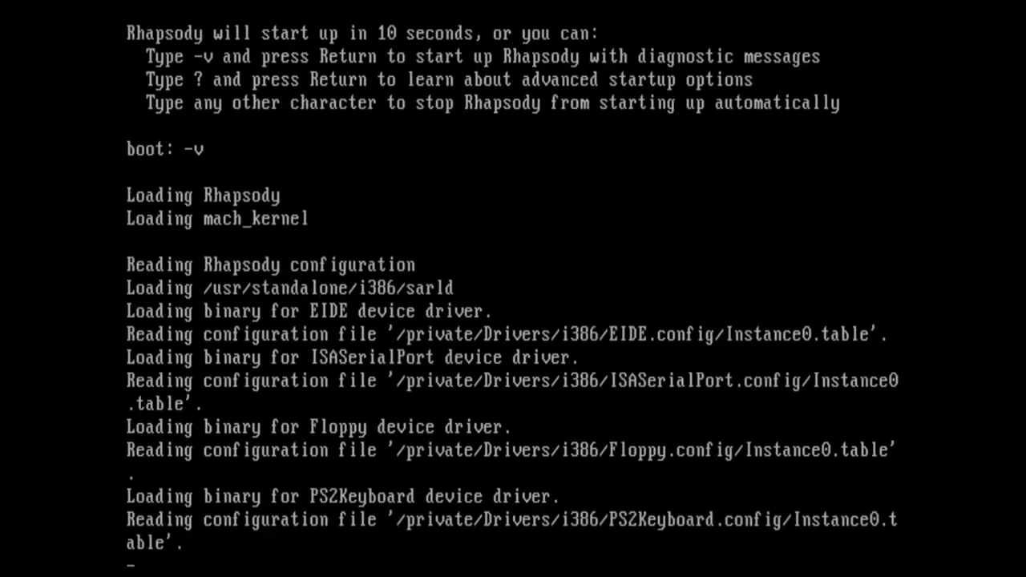